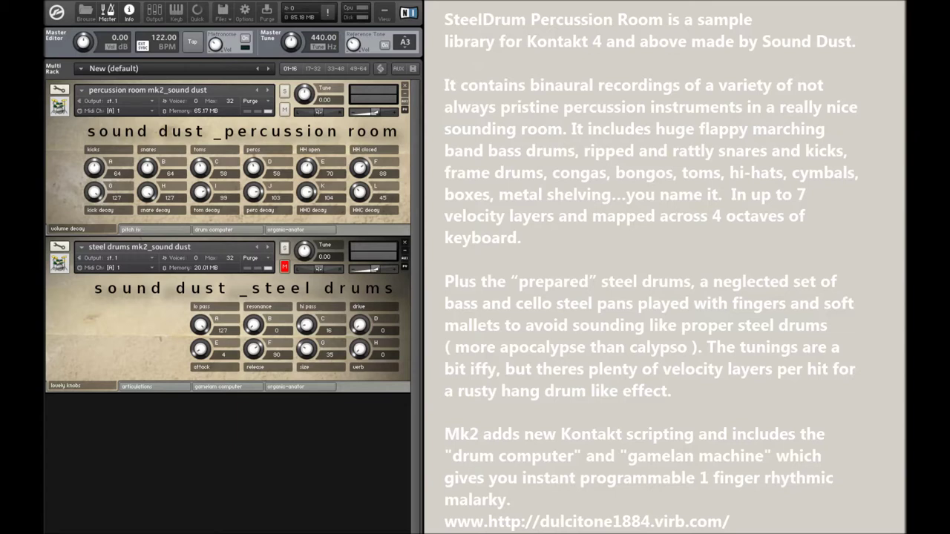
Step: Set the MIDI channel of both the percussion room and steel drums instruments to Port A channel 1
{"action": "left_click", "coordinate": [150, 112]}
{"action": "mouse_move", "coordinate": [159, 135]}
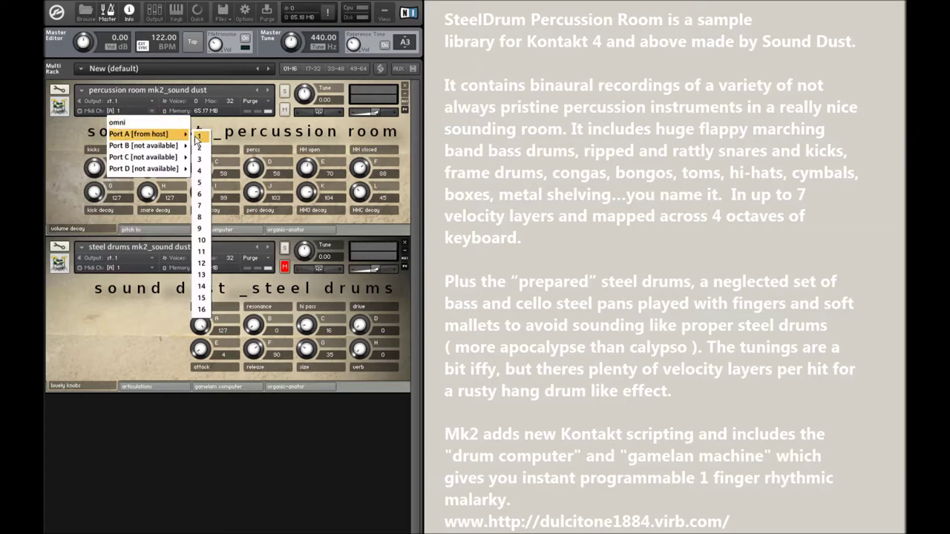
{"action": "left_click", "coordinate": [195, 136]}
{"action": "left_click", "coordinate": [151, 269]}
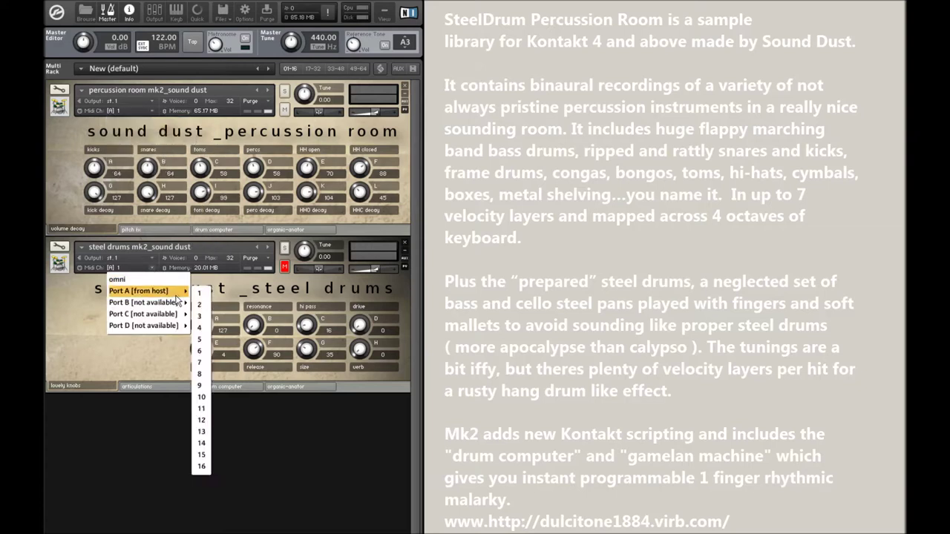
{"action": "left_click", "coordinate": [201, 296]}
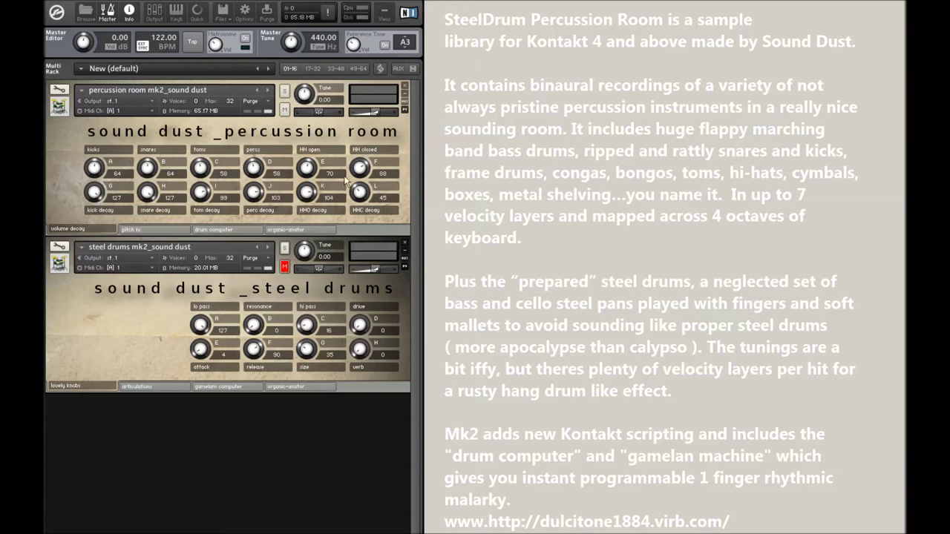
Step: Try a shorter kick decay on the percussion room instrument
{"action": "left_click", "coordinate": [220, 230]}
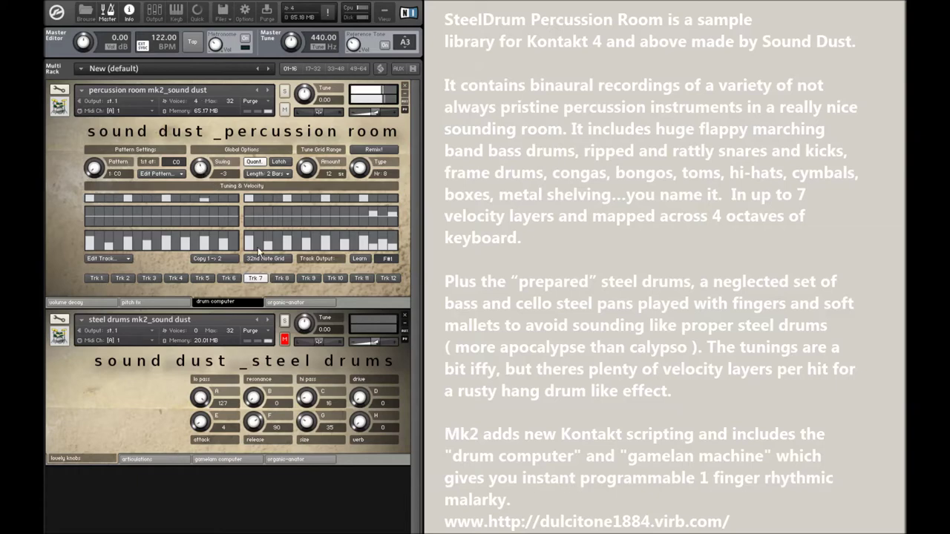
{"action": "left_click", "coordinate": [74, 303]}
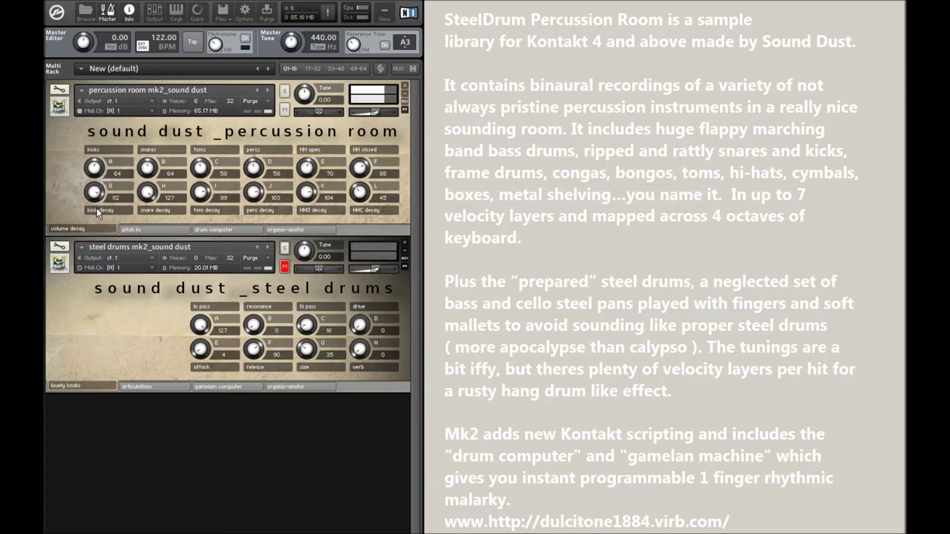
{"action": "left_click_drag", "start_coordinate": [96, 216], "coordinate": [94, 232]}
{"action": "left_click_drag", "start_coordinate": [95, 191], "coordinate": [95, 206]}
Step: Adjust the percussion room pitches to kick 66, snare 61, open hi-hat 60 and closed hi-hat 36
{"action": "left_click", "coordinate": [137, 230]}
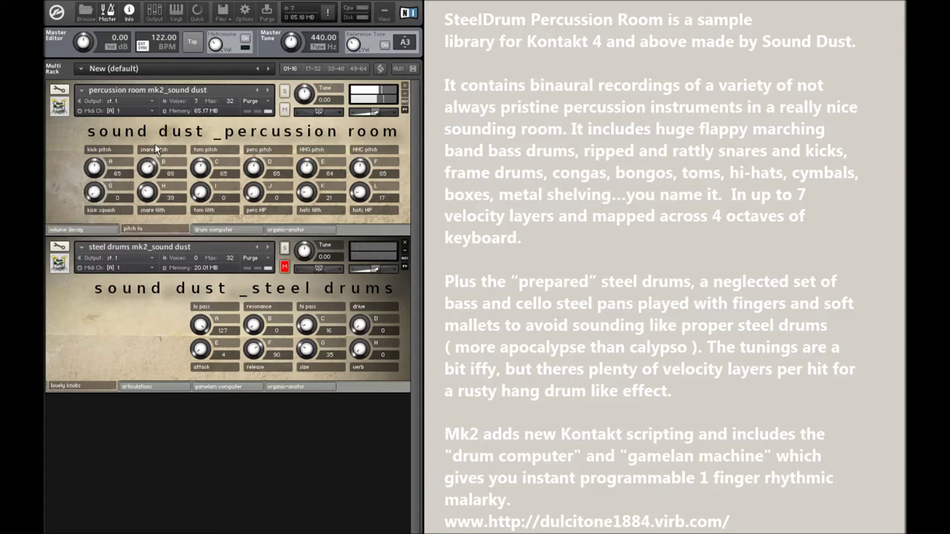
{"action": "left_click_drag", "start_coordinate": [154, 144], "coordinate": [154, 146]}
{"action": "left_click_drag", "start_coordinate": [148, 193], "coordinate": [153, 155]}
{"action": "left_click_drag", "start_coordinate": [95, 182], "coordinate": [95, 195]}
{"action": "left_click_drag", "start_coordinate": [314, 175], "coordinate": [366, 200]}
{"action": "left_click_drag", "start_coordinate": [149, 176], "coordinate": [152, 205]}
Step: Set the percussion room's kick decay to 107, snare decay to 101, kick squash to 115 and snare filth to 100
{"action": "left_click", "coordinate": [93, 230]}
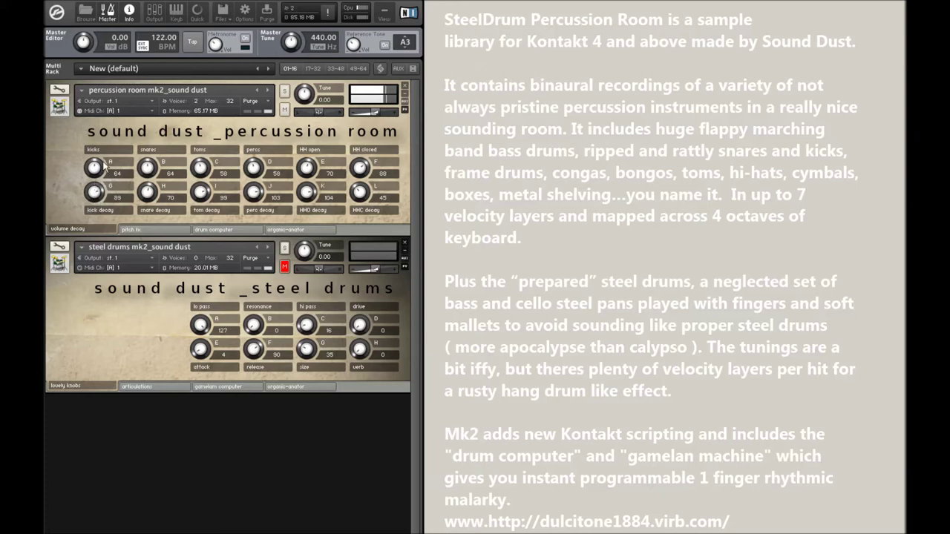
{"action": "left_click_drag", "start_coordinate": [119, 196], "coordinate": [153, 167]}
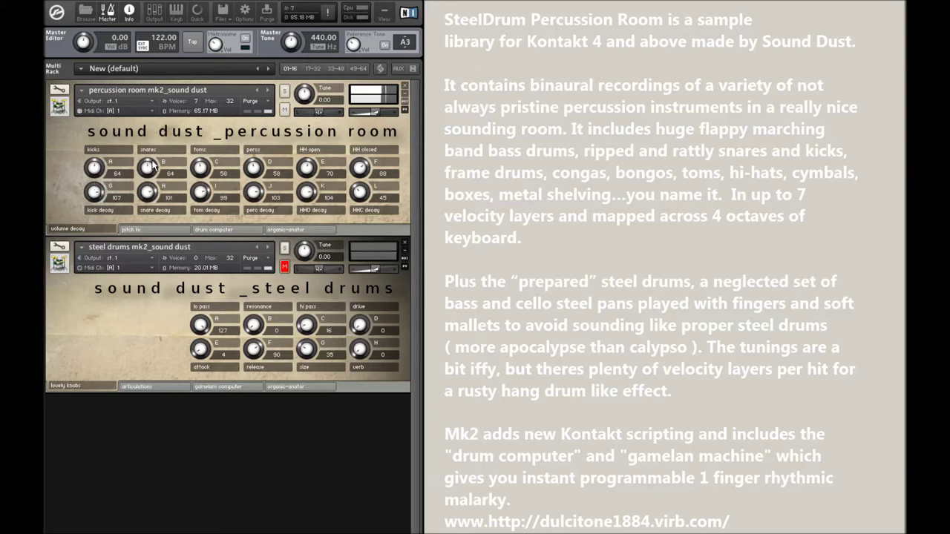
{"action": "left_click", "coordinate": [143, 229]}
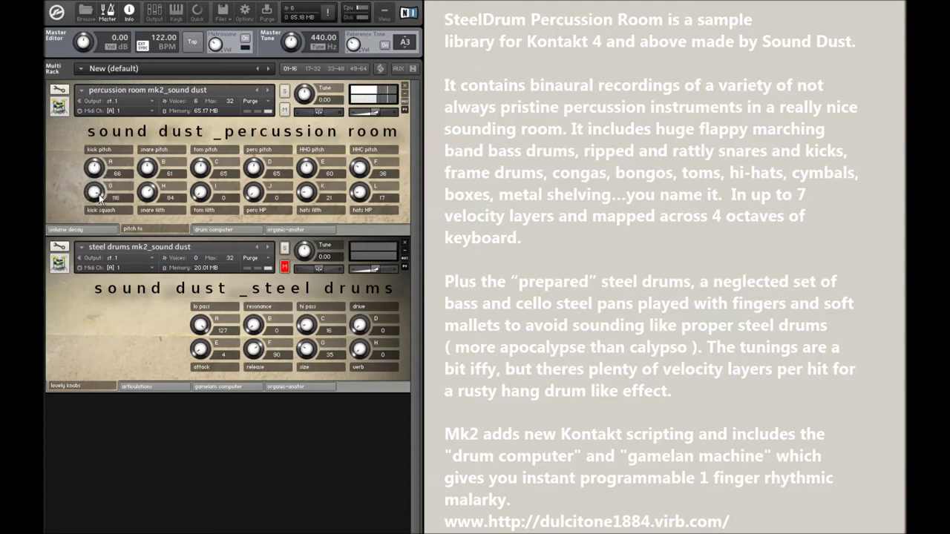
{"action": "left_click_drag", "start_coordinate": [100, 195], "coordinate": [153, 179]}
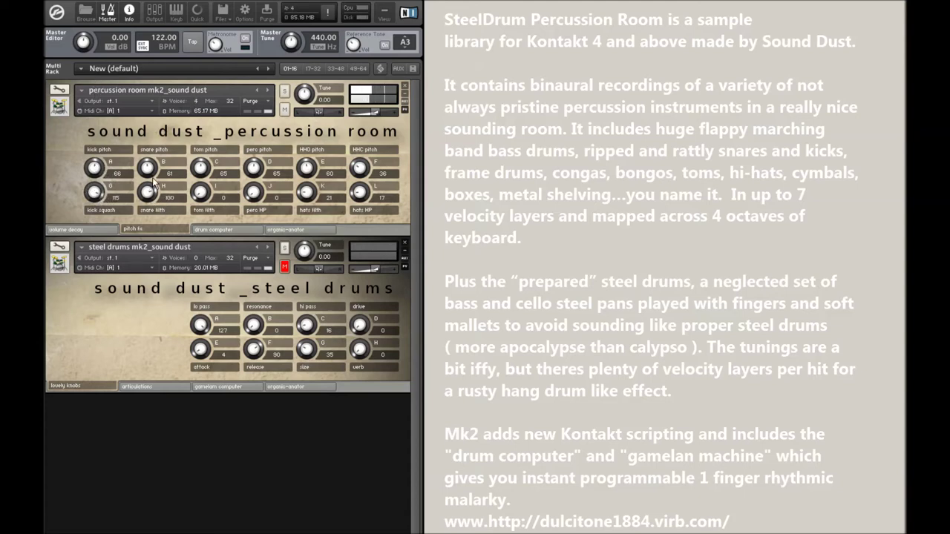
Step: Set the snare volume to 53 and its decay to 102, and raise the closed hi-hat's volume to 91 and pitch to about 66
{"action": "left_click", "coordinate": [88, 228]}
{"action": "left_click_drag", "start_coordinate": [145, 186], "coordinate": [147, 191]}
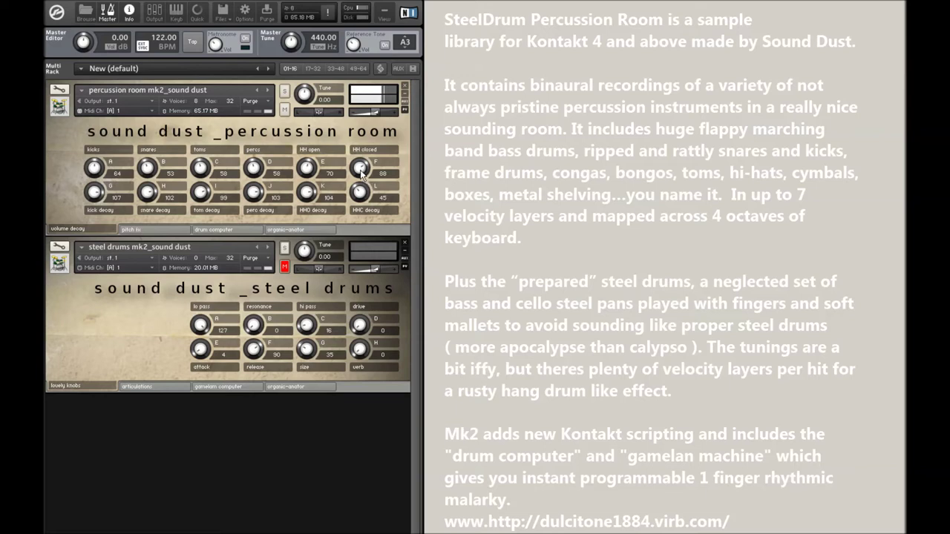
{"action": "mouse_move", "coordinate": [361, 171]}
{"action": "left_mouse_down"}
{"action": "mouse_move", "coordinate": [361, 199]}
{"action": "mouse_move", "coordinate": [368, 169]}
{"action": "left_mouse_up"}
{"action": "left_click", "coordinate": [159, 231]}
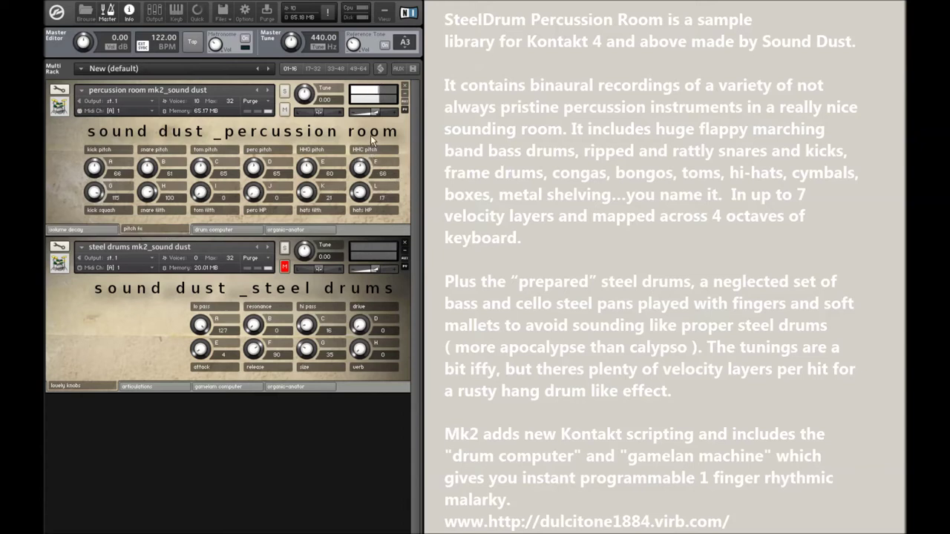
{"action": "left_click", "coordinate": [94, 230]}
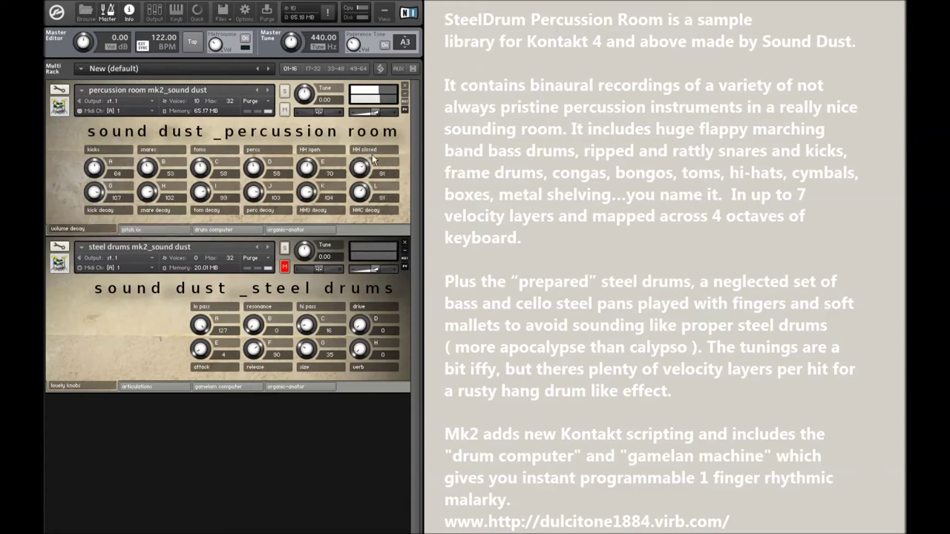
Step: In the drum computer, program track 1 with hits on steps 1, 8 and 9 of the first bar and step 1 of the second
{"action": "left_click", "coordinate": [231, 230]}
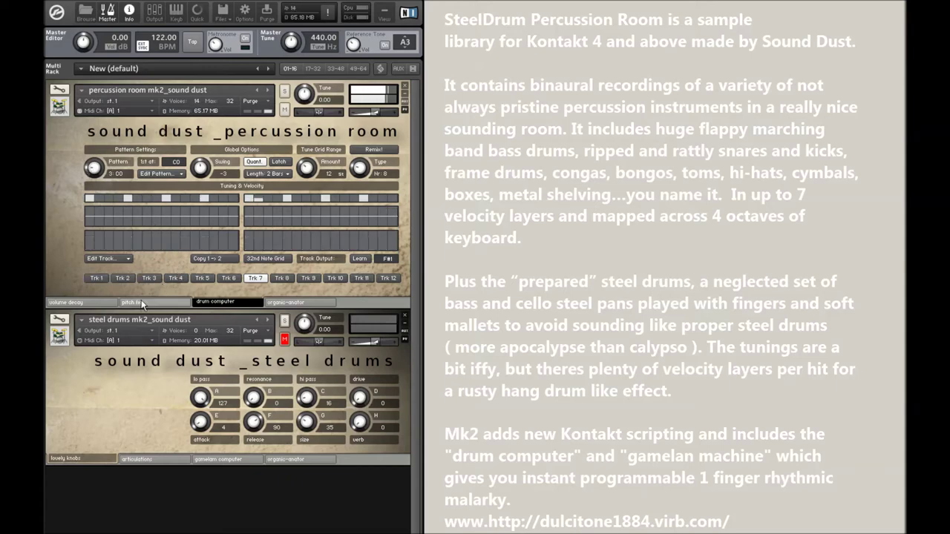
{"action": "left_click", "coordinate": [95, 278]}
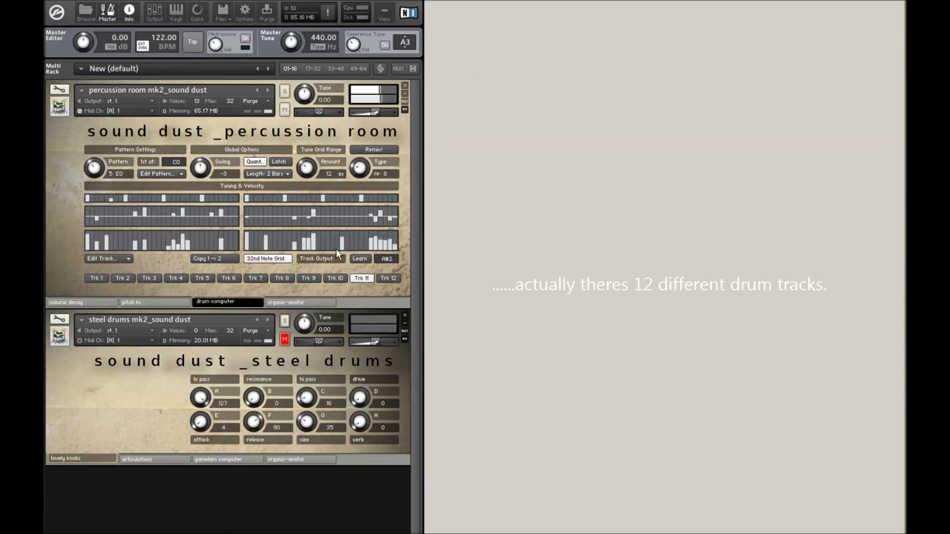
{"action": "left_click", "coordinate": [102, 278]}
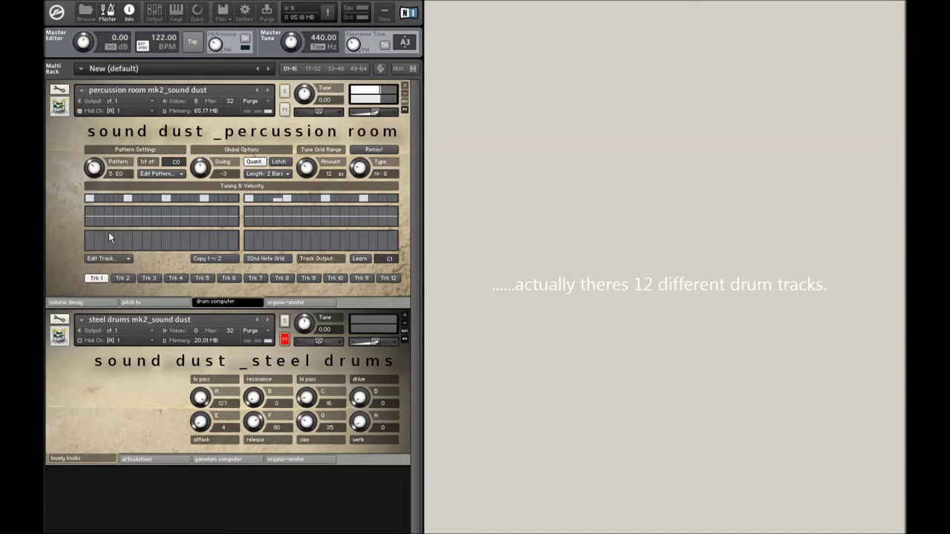
{"action": "left_click", "coordinate": [87, 234]}
{"action": "left_click_drag", "start_coordinate": [163, 232], "coordinate": [155, 247]}
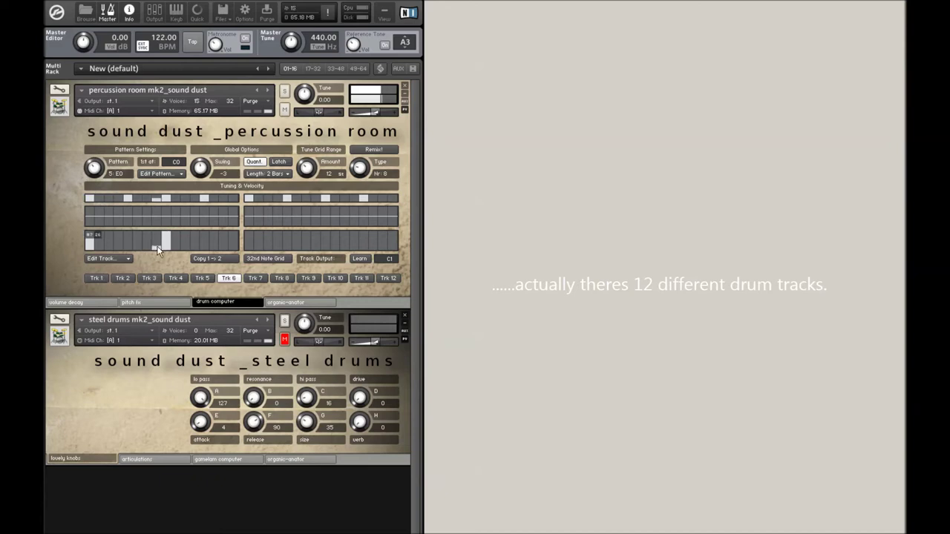
{"action": "left_click", "coordinate": [249, 237]}
{"action": "left_click", "coordinate": [324, 237]}
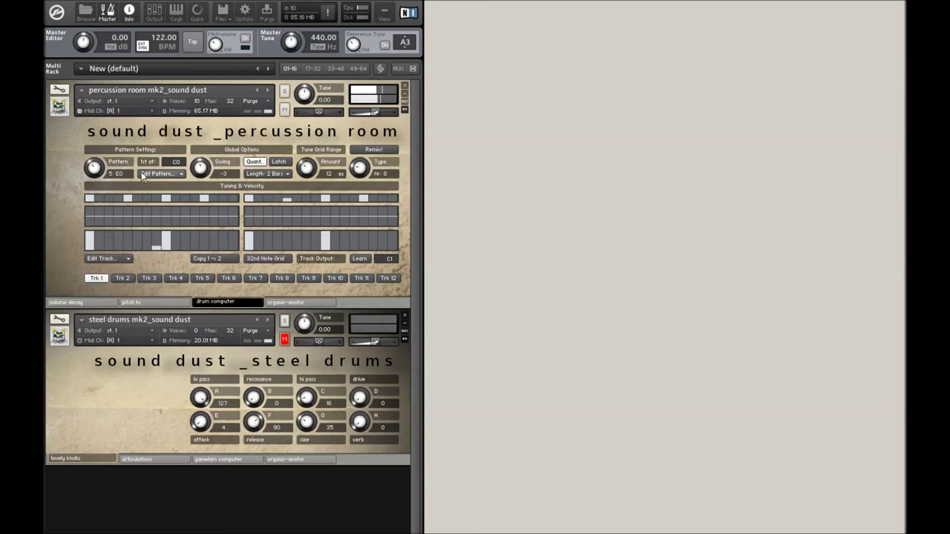
{"action": "left_click", "coordinate": [324, 239]}
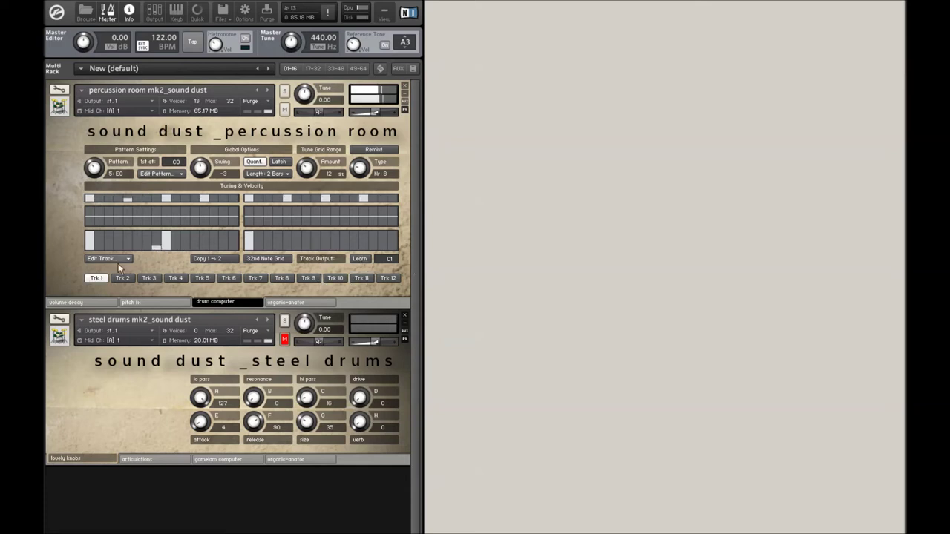
Step: Set the percussion room's kick squash to 0 and its kick decay to 97
{"action": "left_click", "coordinate": [92, 301]}
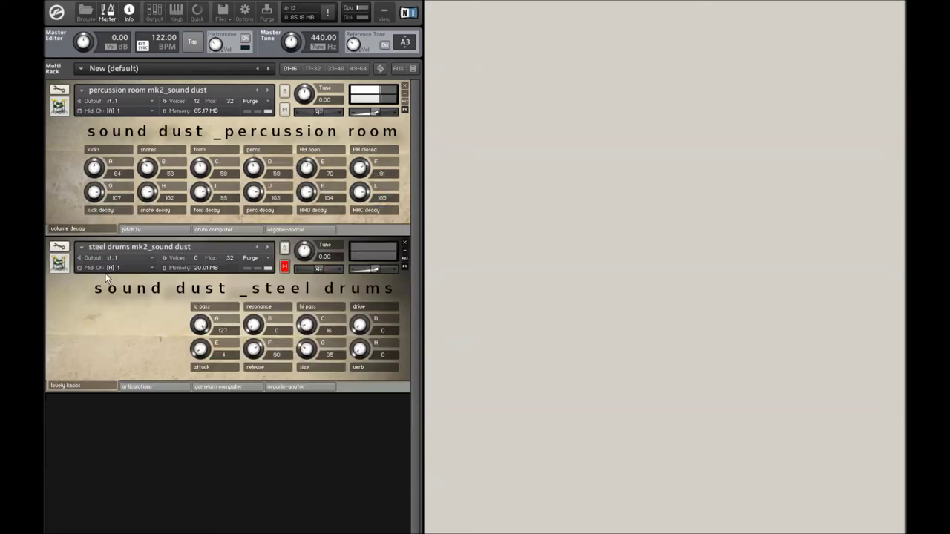
{"action": "left_click", "coordinate": [130, 229]}
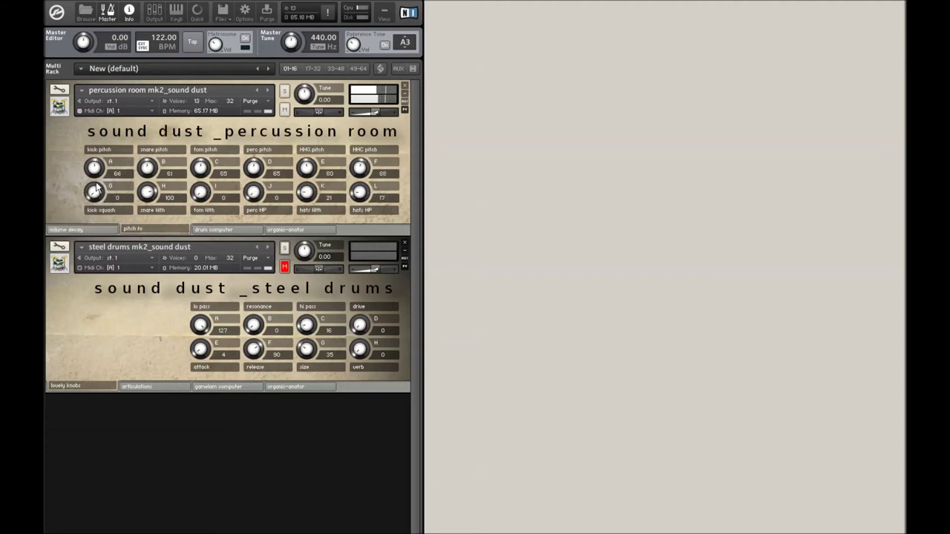
{"action": "left_click", "coordinate": [93, 230]}
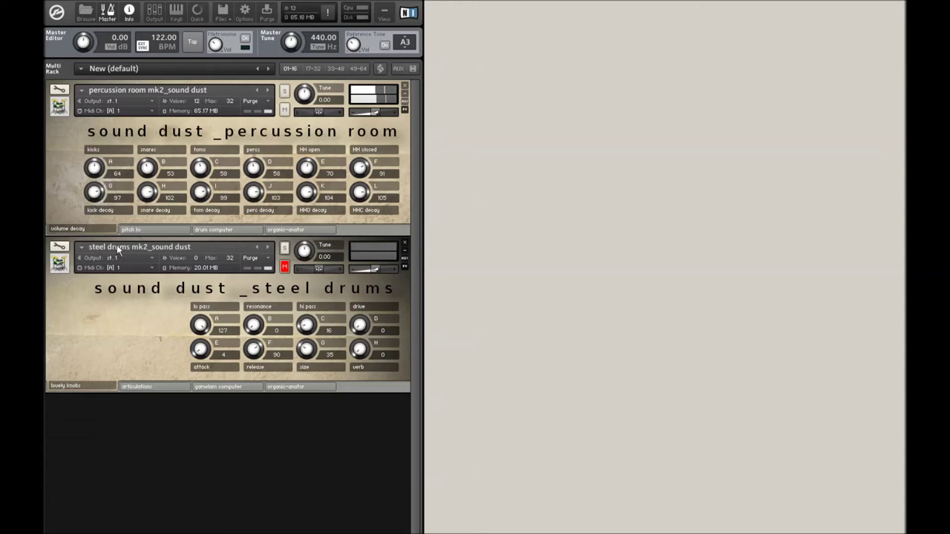
Step: In the drum computer, tune up track 1's hits on steps 1 and 9 of the first bar and step 1 of the second
{"action": "left_click", "coordinate": [214, 229]}
{"action": "left_click_drag", "start_coordinate": [166, 209], "coordinate": [166, 207]}
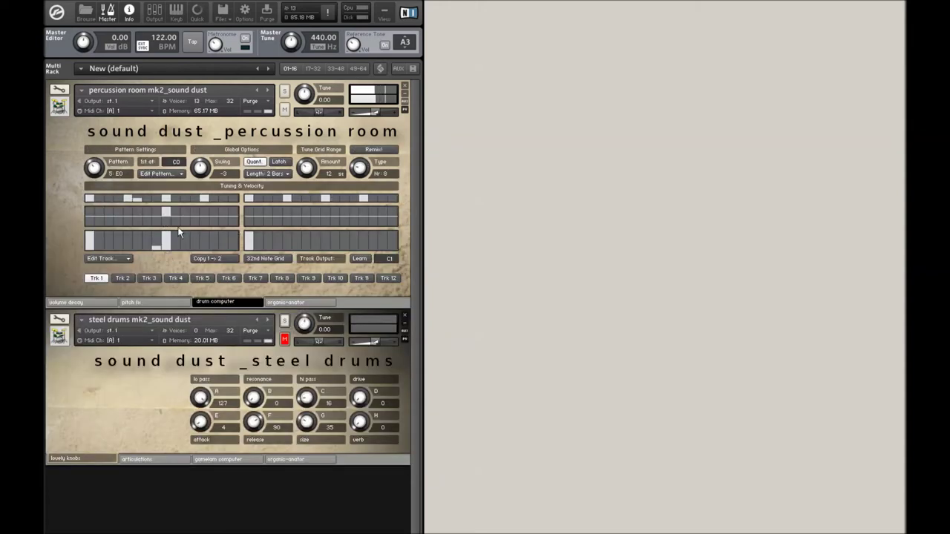
{"action": "left_click_drag", "start_coordinate": [89, 214], "coordinate": [89, 207]}
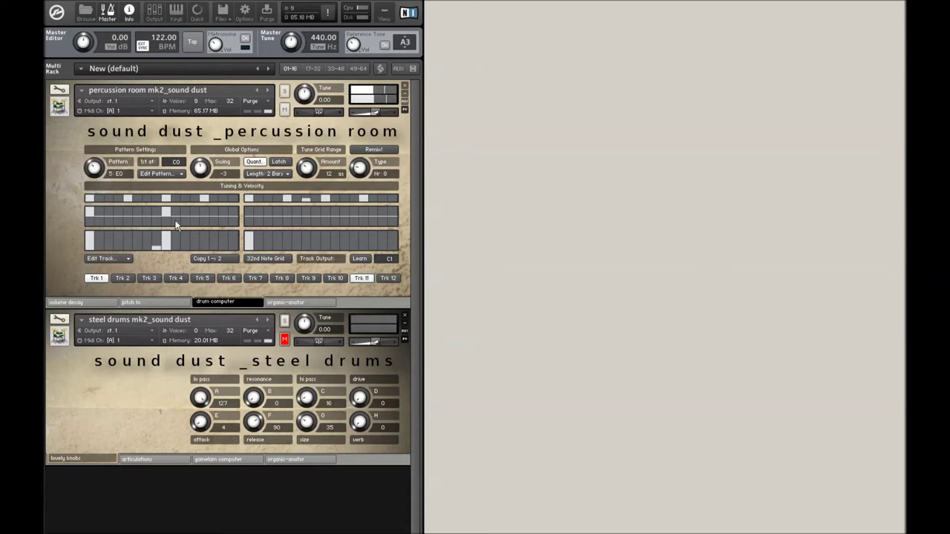
{"action": "left_click_drag", "start_coordinate": [248, 213], "coordinate": [248, 206]}
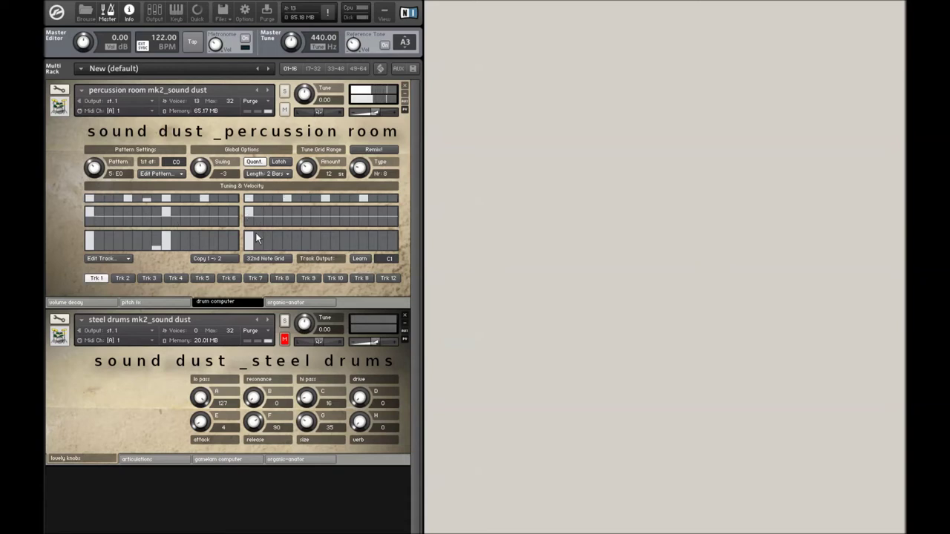
Step: Bring the raised tunings of the track 1 hits back to the centre line and clear the track
{"action": "left_click_drag", "start_coordinate": [252, 211], "coordinate": [250, 216]}
{"action": "left_click_drag", "start_coordinate": [168, 210], "coordinate": [169, 216]}
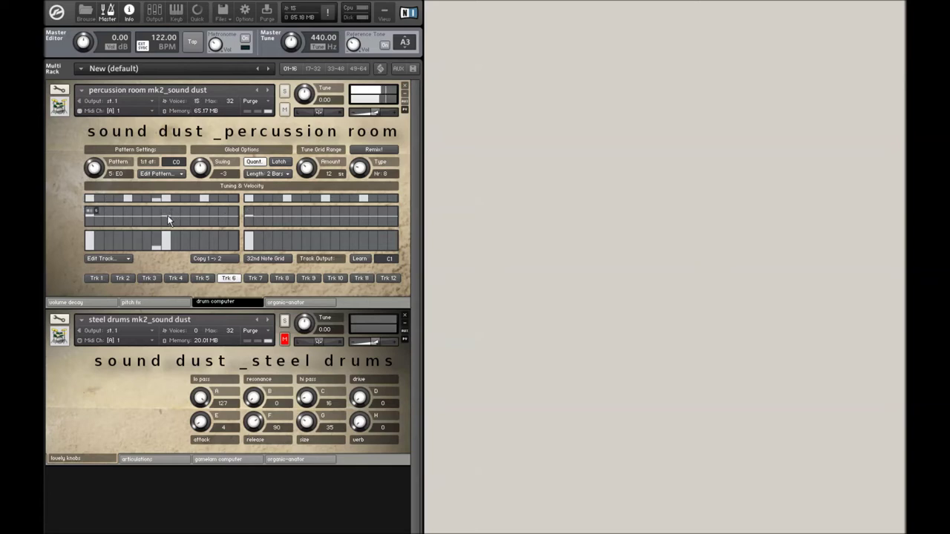
{"action": "left_click_drag", "start_coordinate": [91, 212], "coordinate": [89, 216]}
{"action": "left_click", "coordinate": [104, 263]}
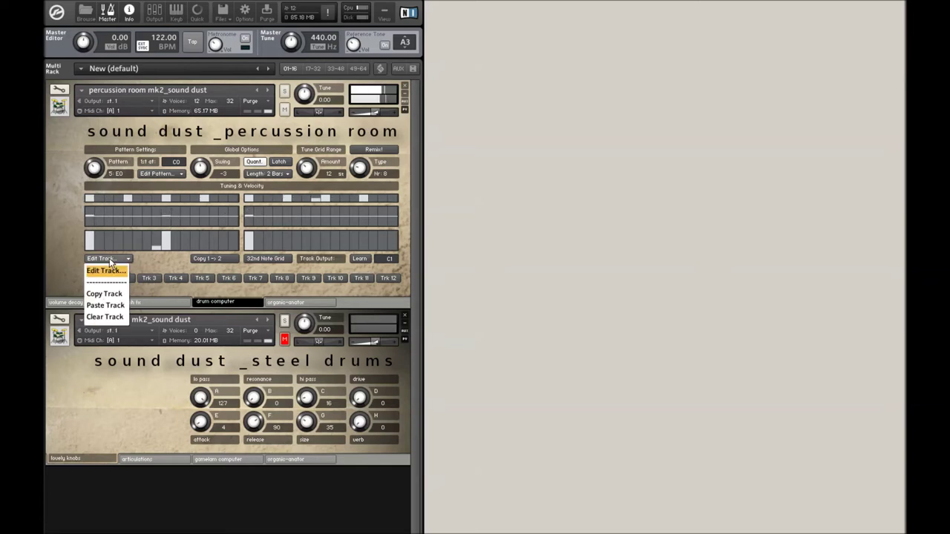
{"action": "left_click", "coordinate": [112, 316]}
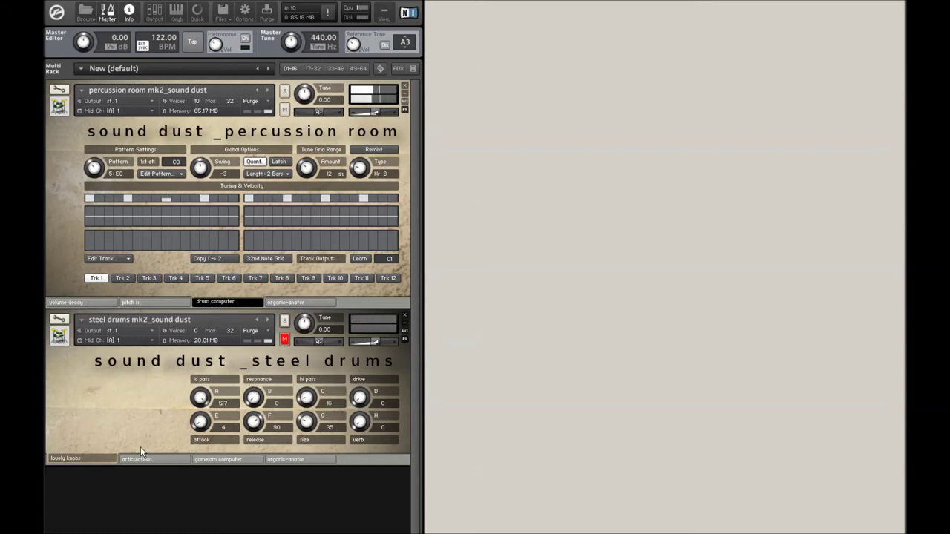
Step: Show the gamelan computer of the steel drums instrument and unmute the instrument
{"action": "left_click", "coordinate": [220, 461]}
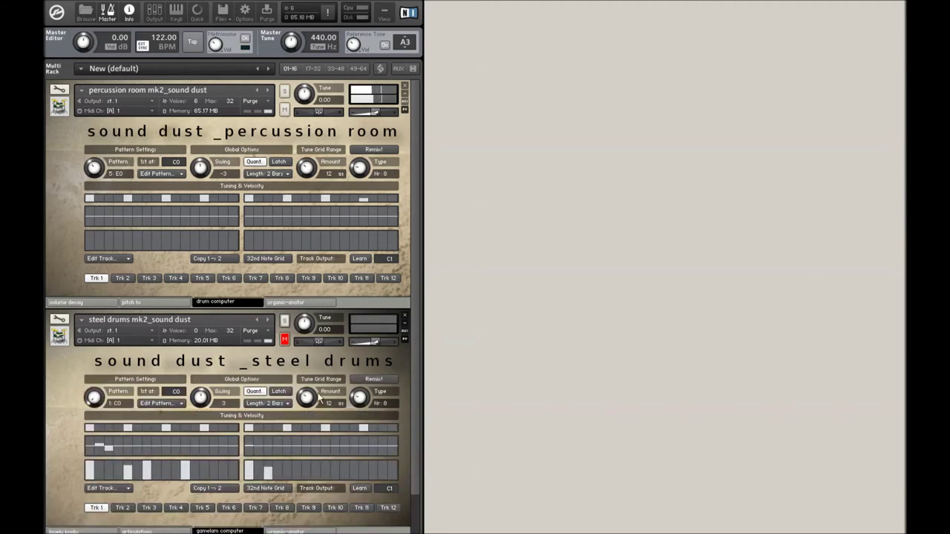
{"action": "left_click", "coordinate": [285, 341]}
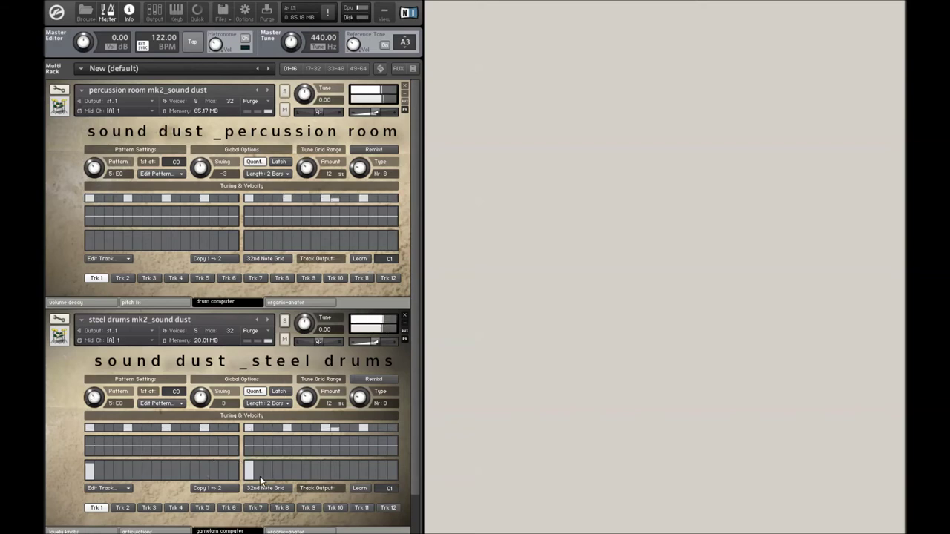
Step: On gamelan computer track 3, draw rising velocities over the first bar's last five steps and rising tunings over its last three
{"action": "left_click", "coordinate": [123, 509]}
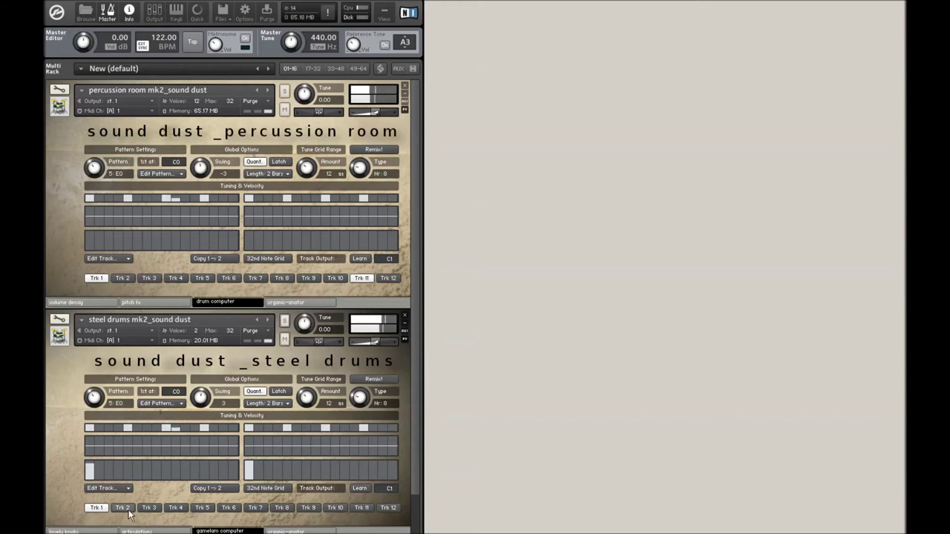
{"action": "left_click", "coordinate": [149, 508]}
{"action": "mouse_move", "coordinate": [193, 479]}
{"action": "left_mouse_down"}
{"action": "mouse_move", "coordinate": [215, 466]}
{"action": "mouse_move", "coordinate": [233, 480]}
{"action": "left_mouse_up"}
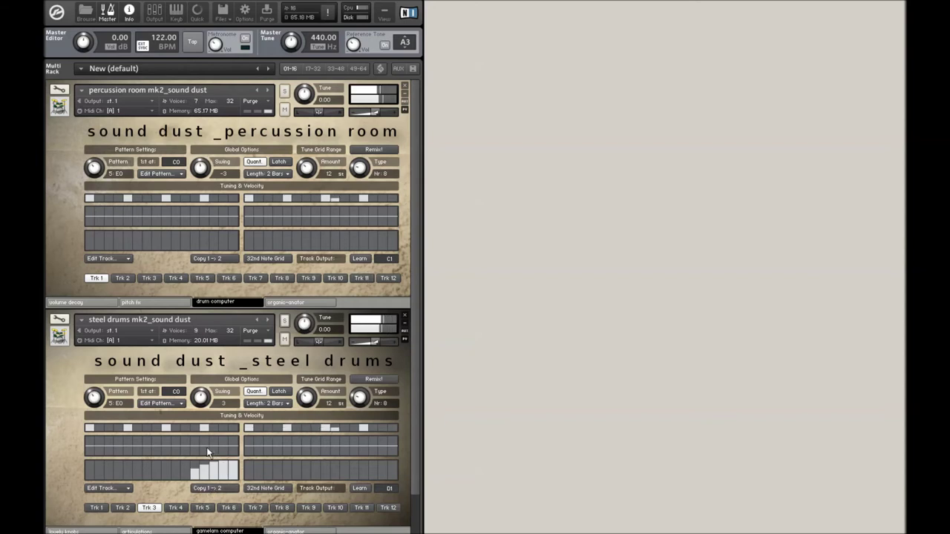
{"action": "left_click_drag", "start_coordinate": [218, 448], "coordinate": [233, 444]}
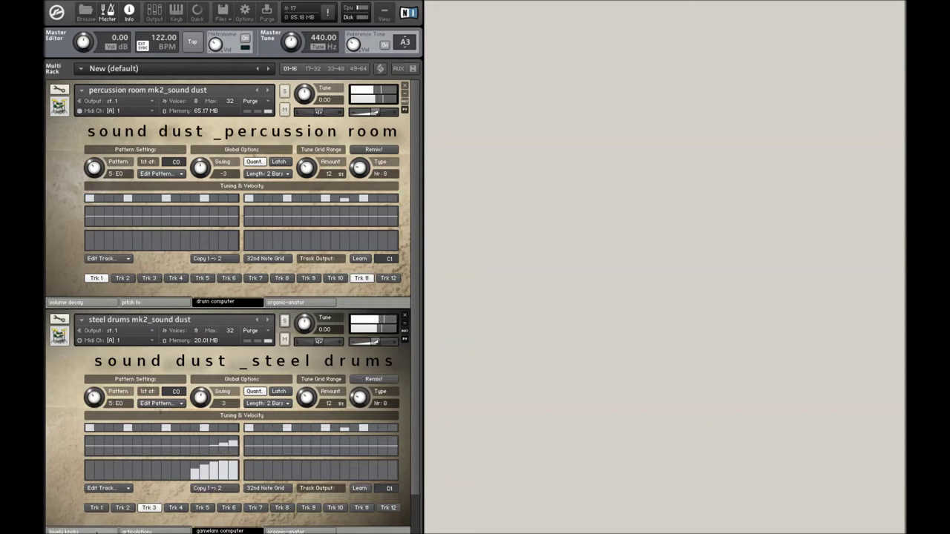
Step: Set the drive of the steel drums instrument to 45
{"action": "left_click", "coordinate": [74, 531]}
{"action": "left_click_drag", "start_coordinate": [359, 398], "coordinate": [375, 322]}
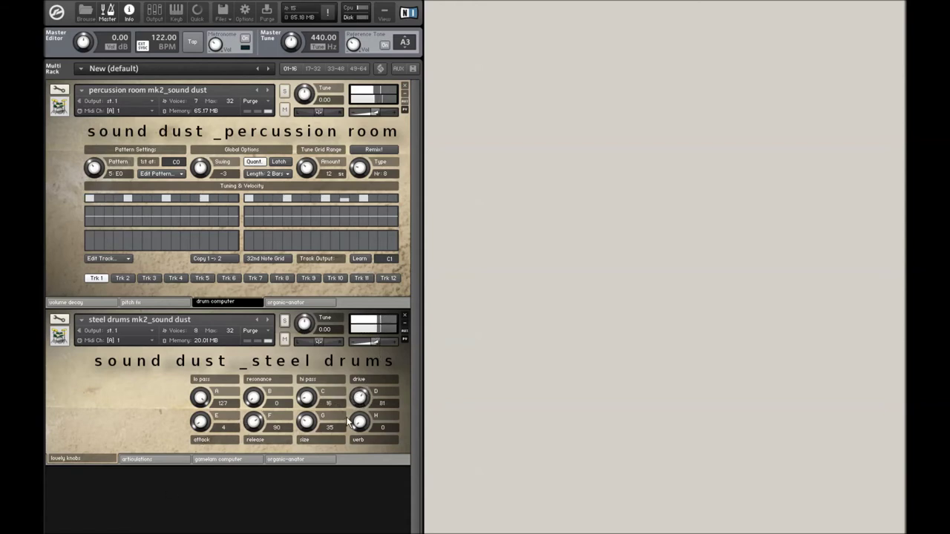
{"action": "left_click_drag", "start_coordinate": [361, 403], "coordinate": [357, 436]}
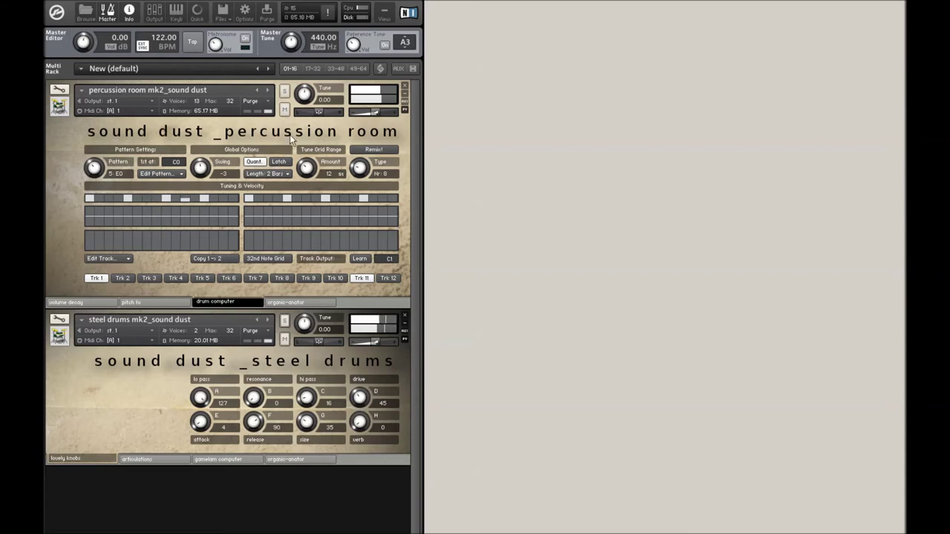
Step: Mute the percussion room instrument and set the steel drums' hi pass to 47, attack to 54 and release to 95
{"action": "left_click", "coordinate": [285, 111]}
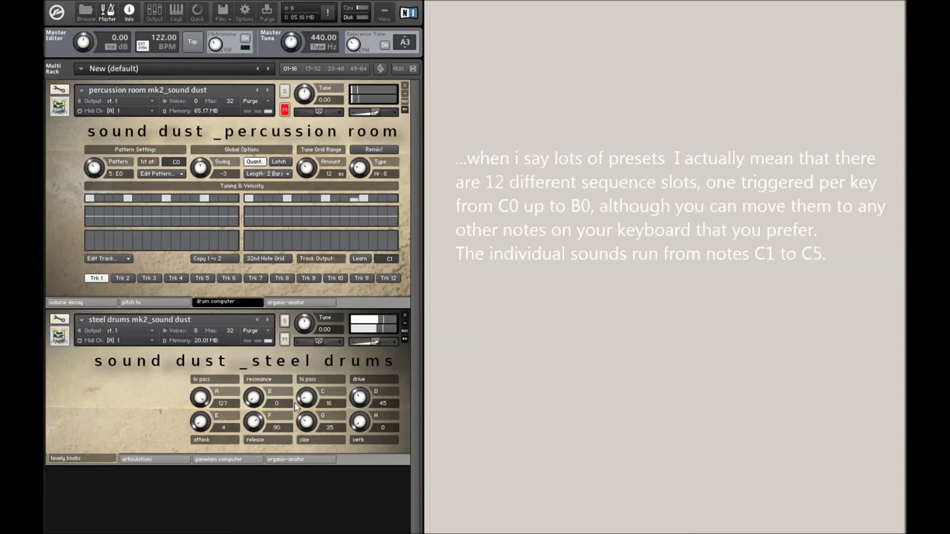
{"action": "left_click_drag", "start_coordinate": [308, 401], "coordinate": [315, 365]}
{"action": "left_click_drag", "start_coordinate": [252, 429], "coordinate": [260, 399]}
{"action": "left_click_drag", "start_coordinate": [202, 426], "coordinate": [209, 370]}
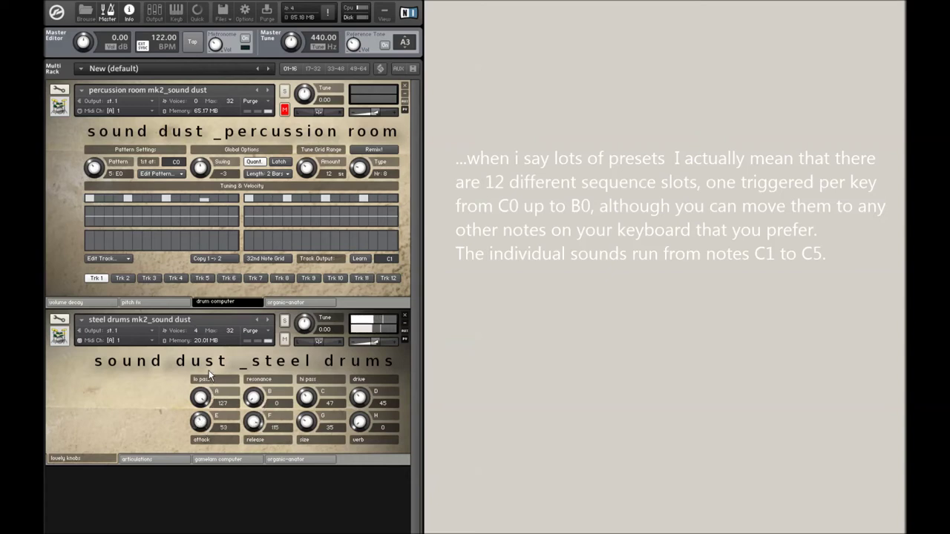
{"action": "left_click_drag", "start_coordinate": [249, 424], "coordinate": [250, 442]}
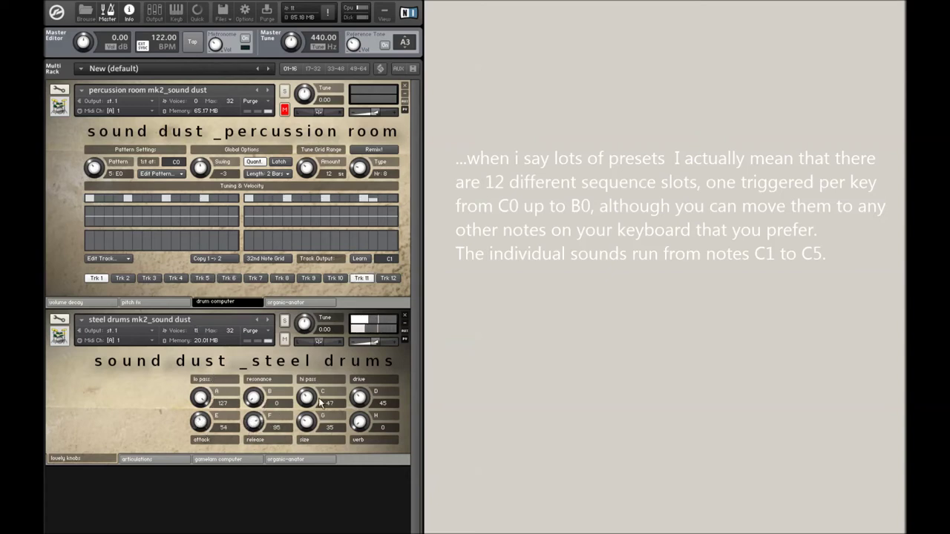
Step: Set the steel drums' hi pass to 34, size to 37, verb to 104 and drive to 62
{"action": "left_click_drag", "start_coordinate": [312, 398], "coordinate": [373, 355]}
{"action": "left_click_drag", "start_coordinate": [308, 428], "coordinate": [363, 385]}
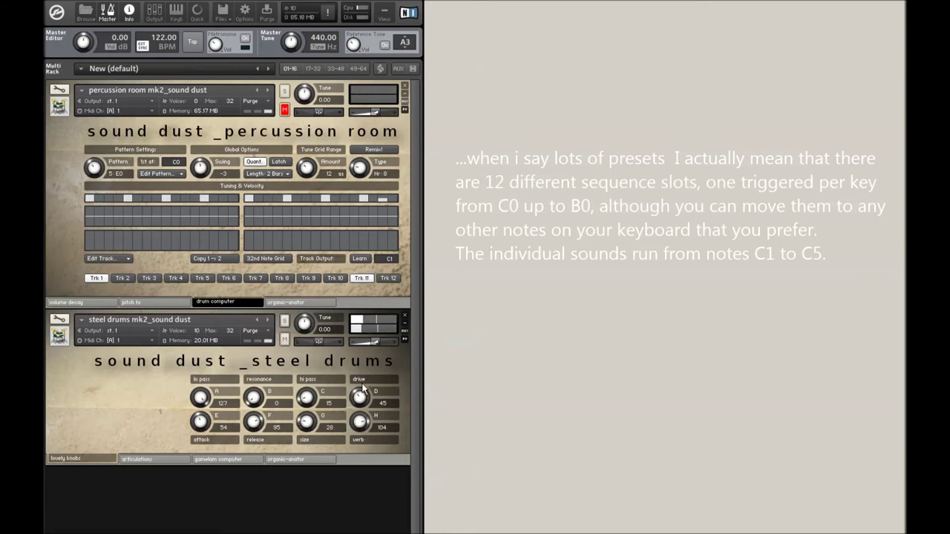
{"action": "left_click_drag", "start_coordinate": [310, 422], "coordinate": [309, 413]}
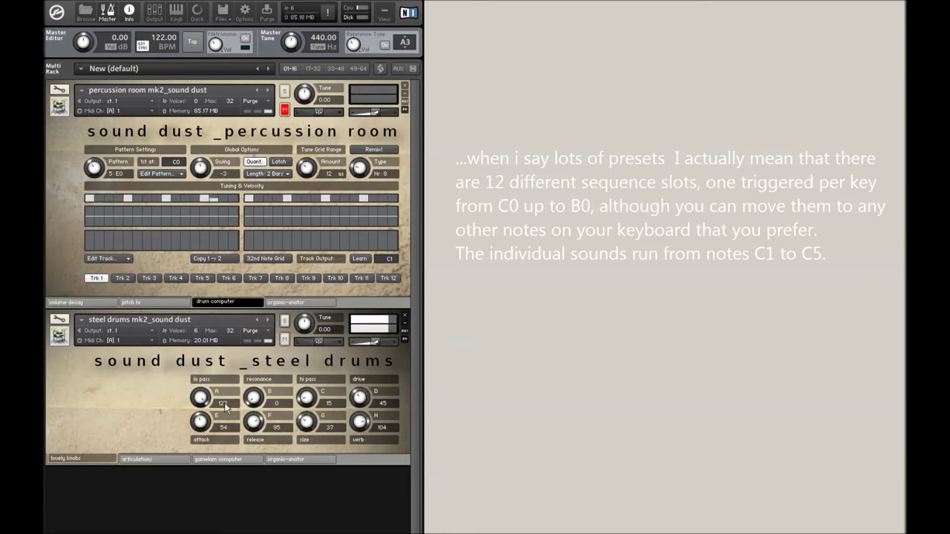
{"action": "left_click_drag", "start_coordinate": [313, 368], "coordinate": [313, 374]}
{"action": "left_click_drag", "start_coordinate": [360, 398], "coordinate": [362, 379]}
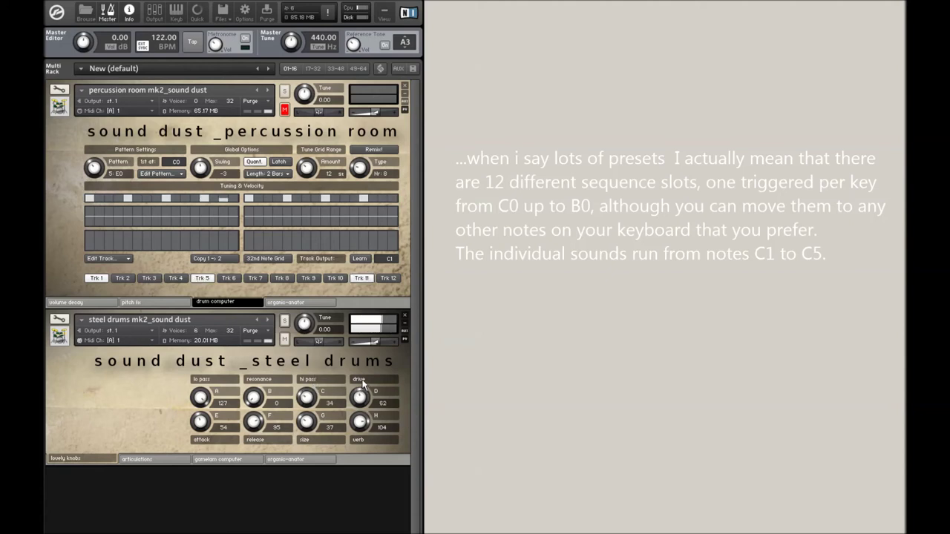
Step: On gamelan computer track 7, draw velocities on steps 8 to 11 of the second bar and retune steps 9 and 10
{"action": "left_click", "coordinate": [217, 459]}
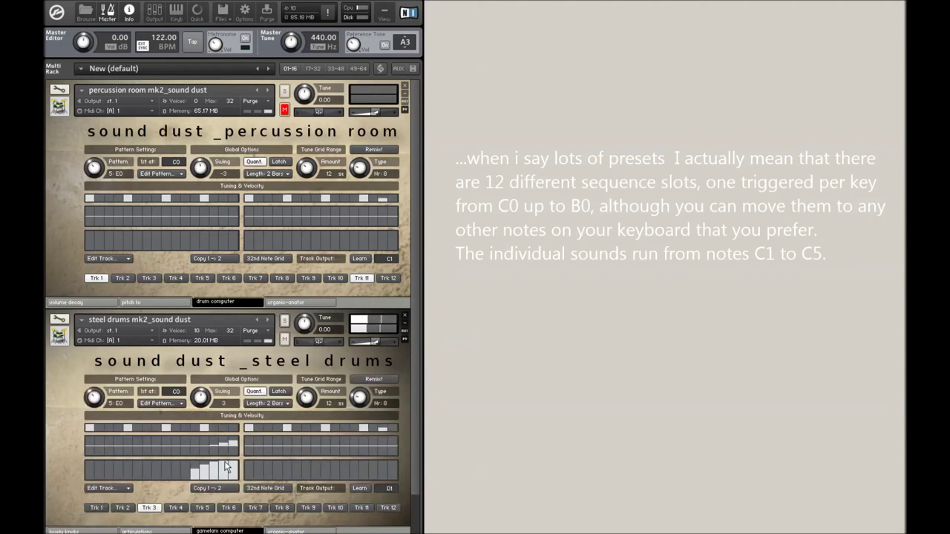
{"action": "left_click", "coordinate": [255, 508]}
{"action": "left_click_drag", "start_coordinate": [312, 474], "coordinate": [345, 473]}
{"action": "mouse_move", "coordinate": [331, 439]}
{"action": "left_mouse_down"}
{"action": "mouse_move", "coordinate": [341, 447]}
{"action": "mouse_move", "coordinate": [324, 445]}
{"action": "left_mouse_up"}
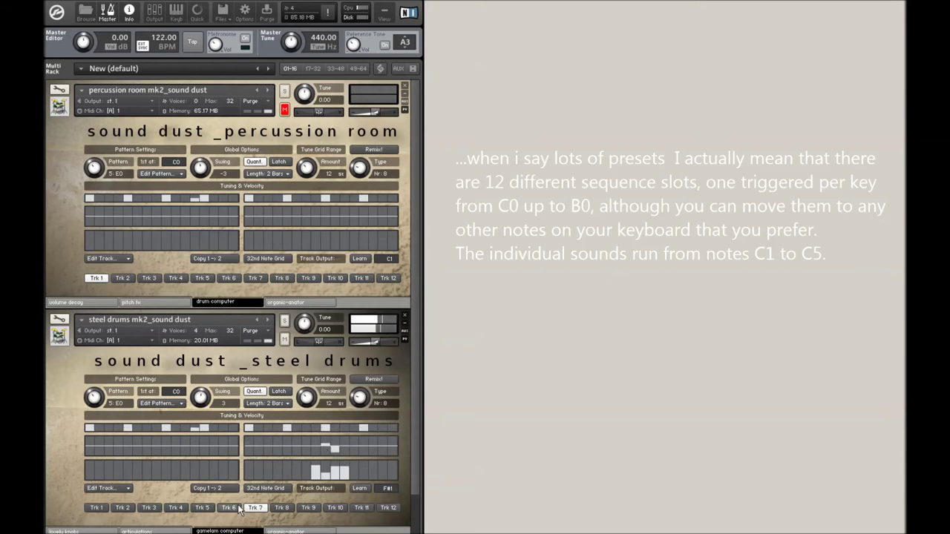
Step: Switch gamelan track 7 to the 32nd note grid, redraw its hits as a rising velocity ramp and raise the tuning of the middle hits
{"action": "left_click", "coordinate": [273, 488]}
{"action": "left_click", "coordinate": [319, 472]}
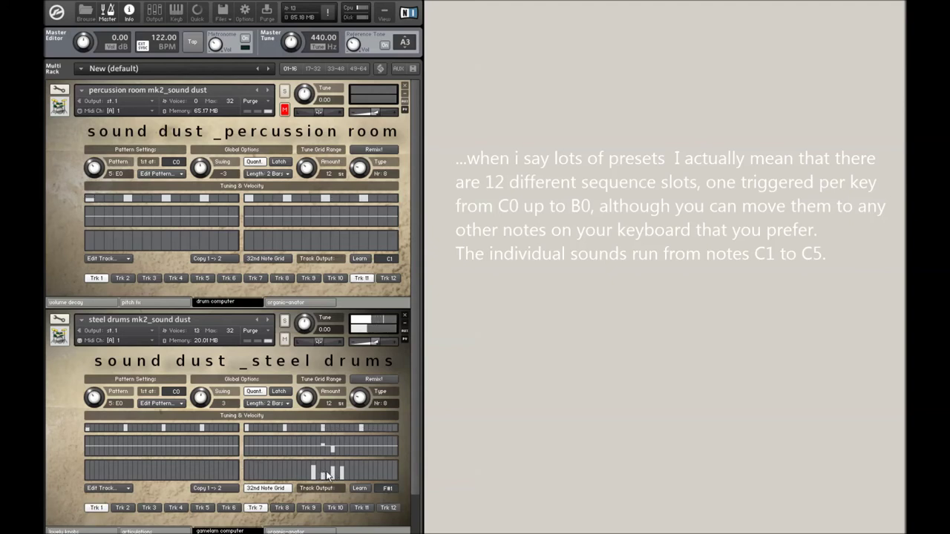
{"action": "left_click_drag", "start_coordinate": [328, 472], "coordinate": [170, 405]}
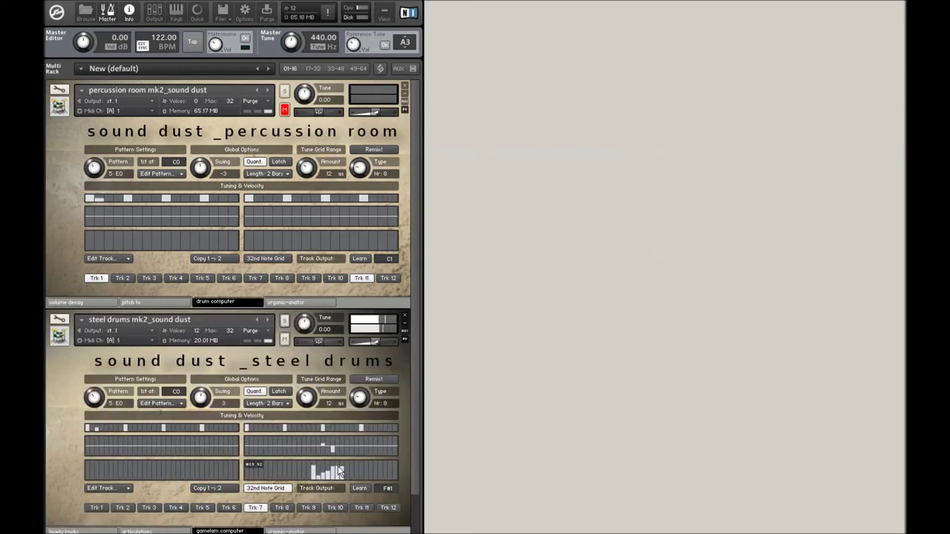
{"action": "left_click_drag", "start_coordinate": [336, 443], "coordinate": [332, 446]}
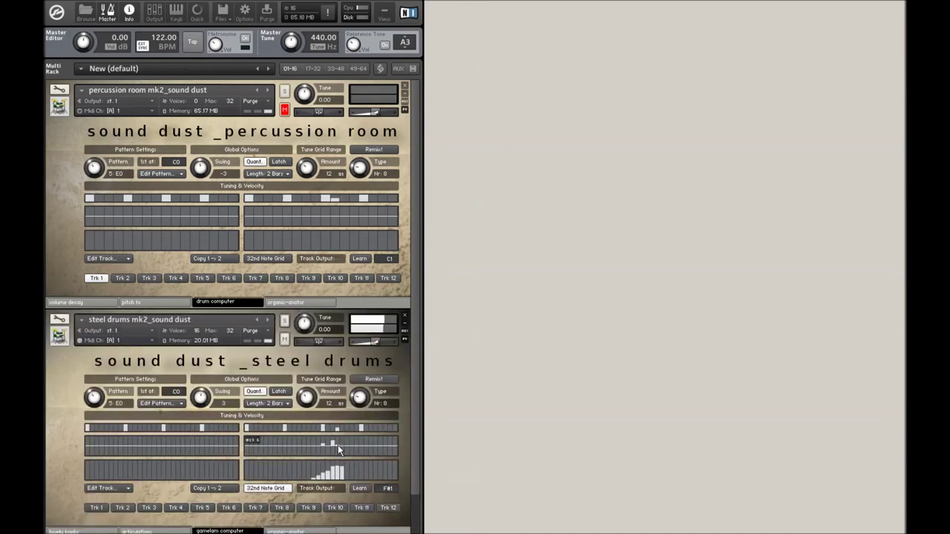
Step: Unmute the percussion room instrument and add loud hits on steps 5 and 13 of both bars of drum computer track 4
{"action": "left_click", "coordinate": [285, 110]}
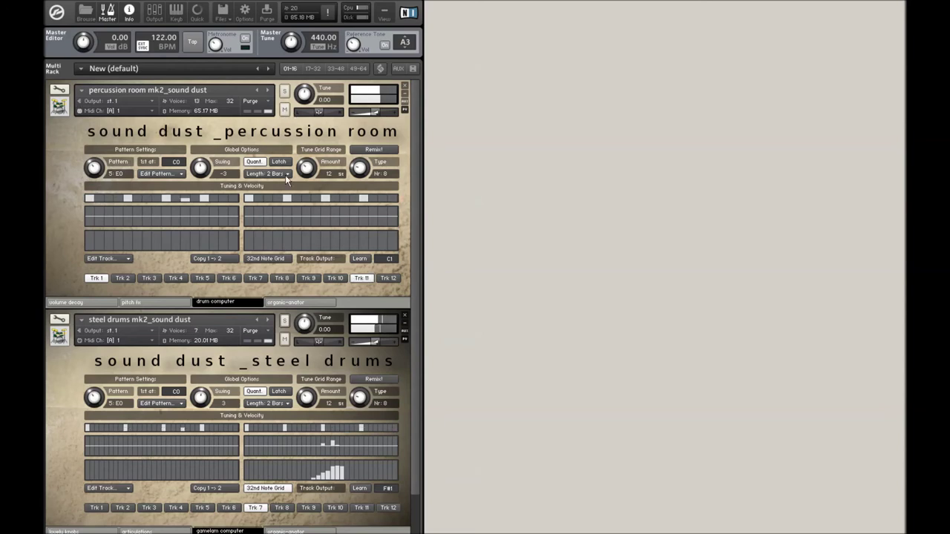
{"action": "left_click", "coordinate": [175, 278]}
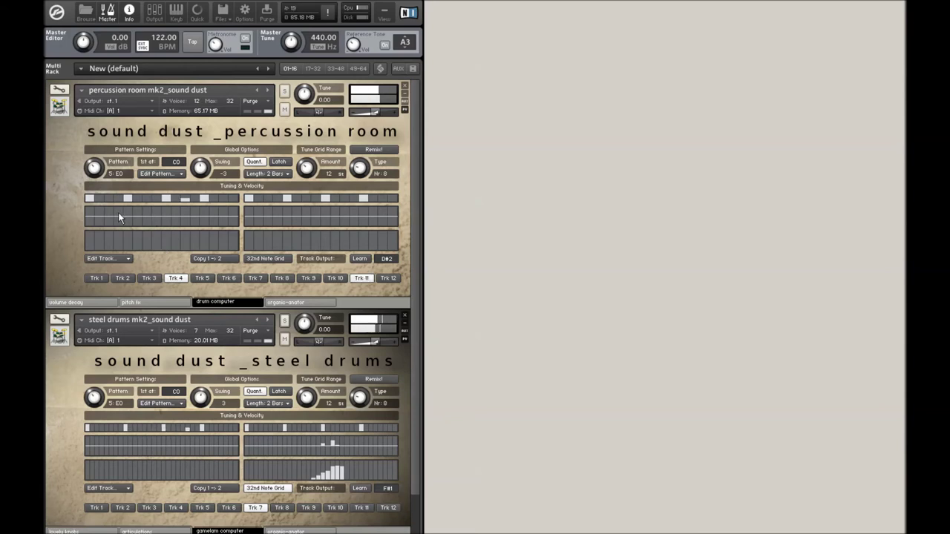
{"action": "left_click", "coordinate": [127, 237]}
{"action": "left_click", "coordinate": [205, 238]}
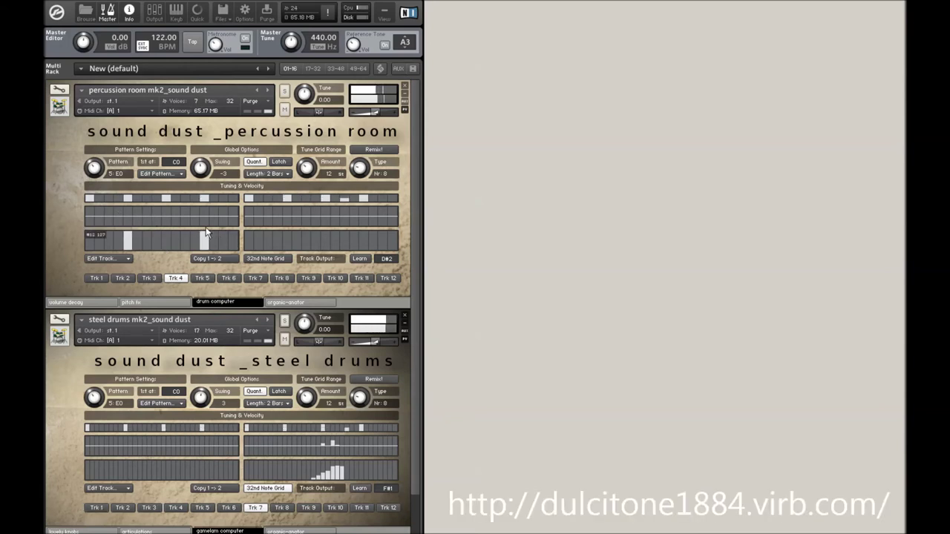
{"action": "left_click", "coordinate": [287, 237]}
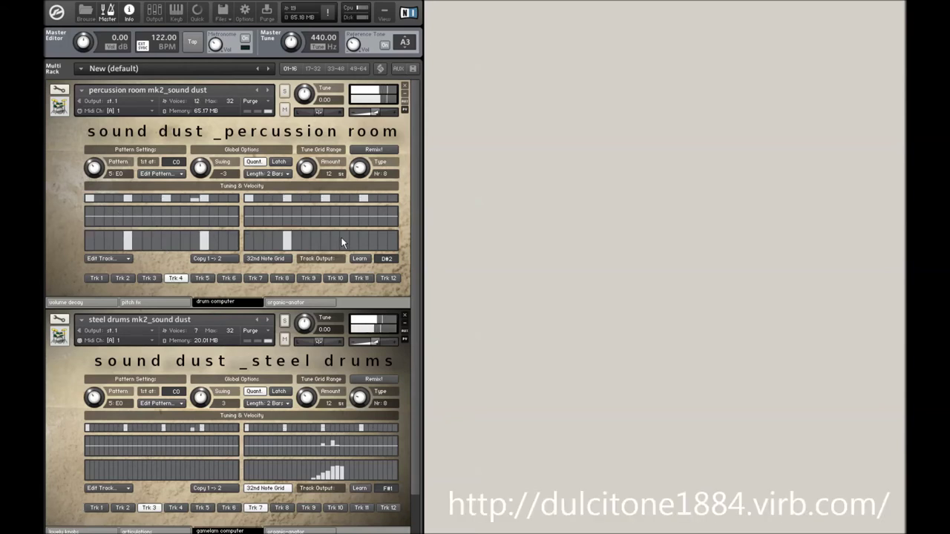
{"action": "left_click", "coordinate": [363, 238]}
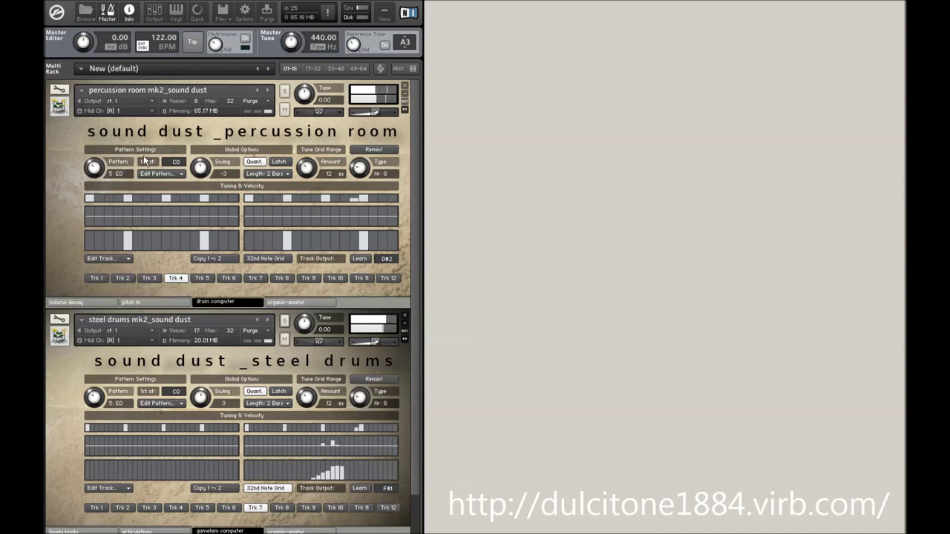
Step: Set the percussion room's snare decay to 76 and adjust the snare pitch
{"action": "left_click", "coordinate": [89, 304]}
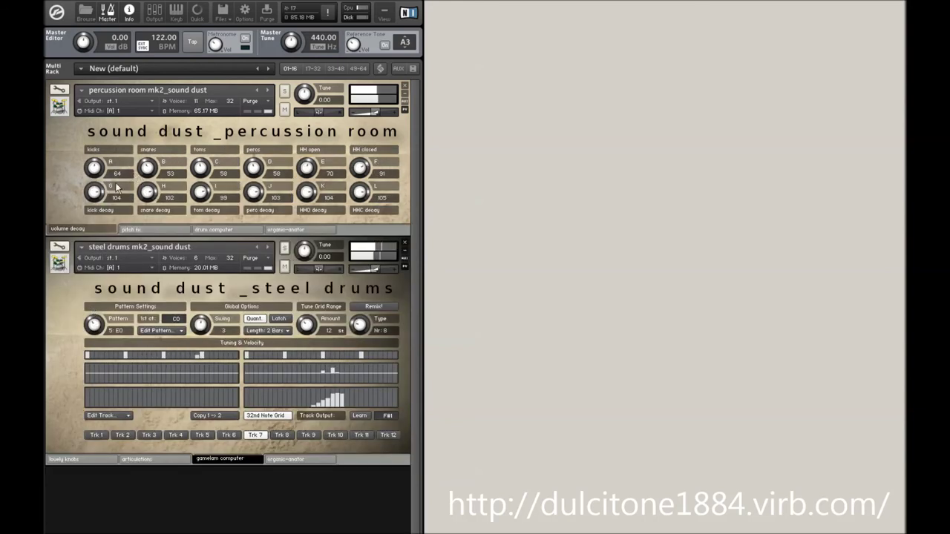
{"action": "left_click_drag", "start_coordinate": [148, 194], "coordinate": [141, 219]}
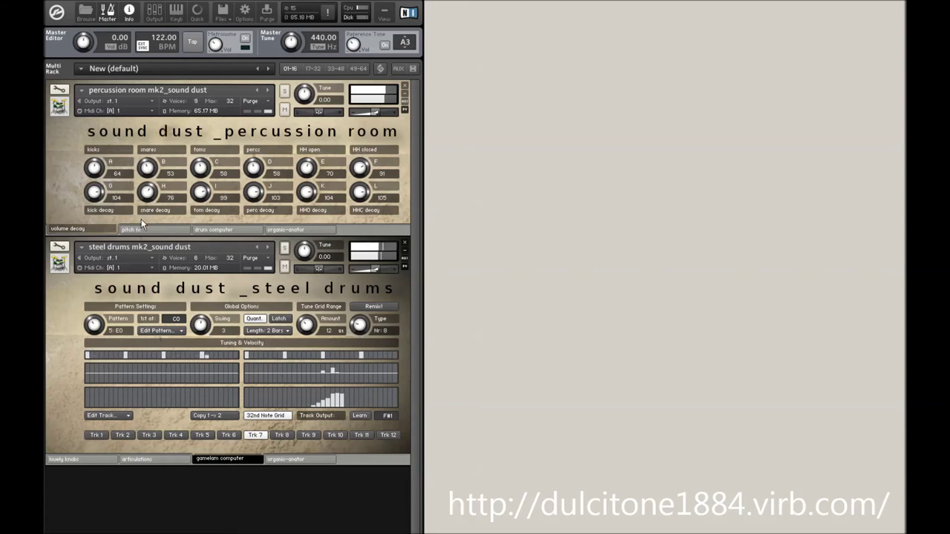
{"action": "left_click", "coordinate": [142, 229]}
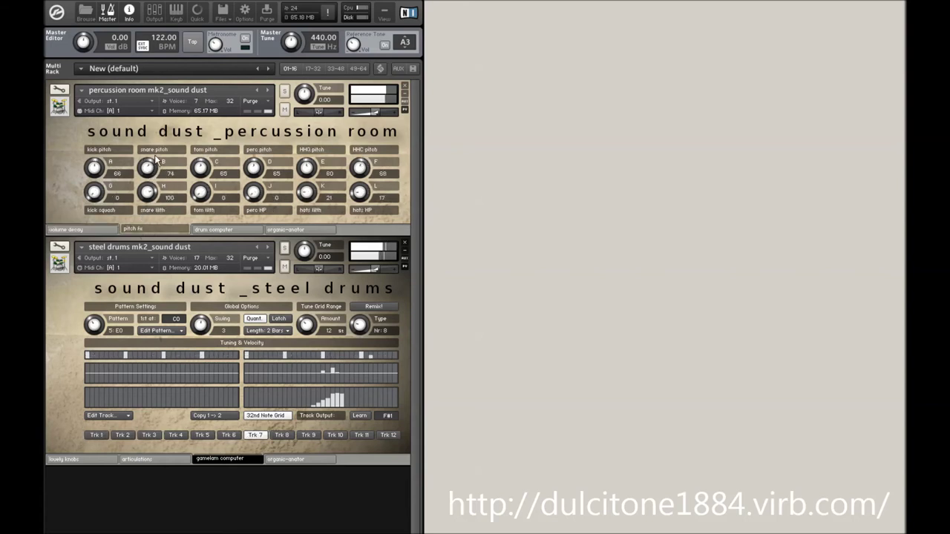
{"action": "left_click_drag", "start_coordinate": [155, 160], "coordinate": [156, 165]}
{"action": "left_click", "coordinate": [80, 229]}
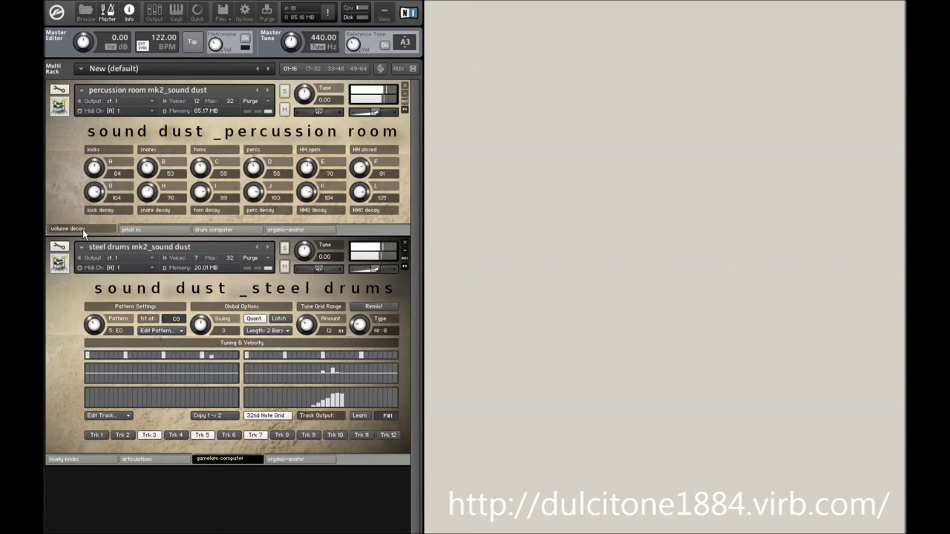
Step: On drum computer track 2, place hits on steps 1 and 14 of the first bar and steps 1, 3, 12 and 15 of the second
{"action": "left_click", "coordinate": [235, 229]}
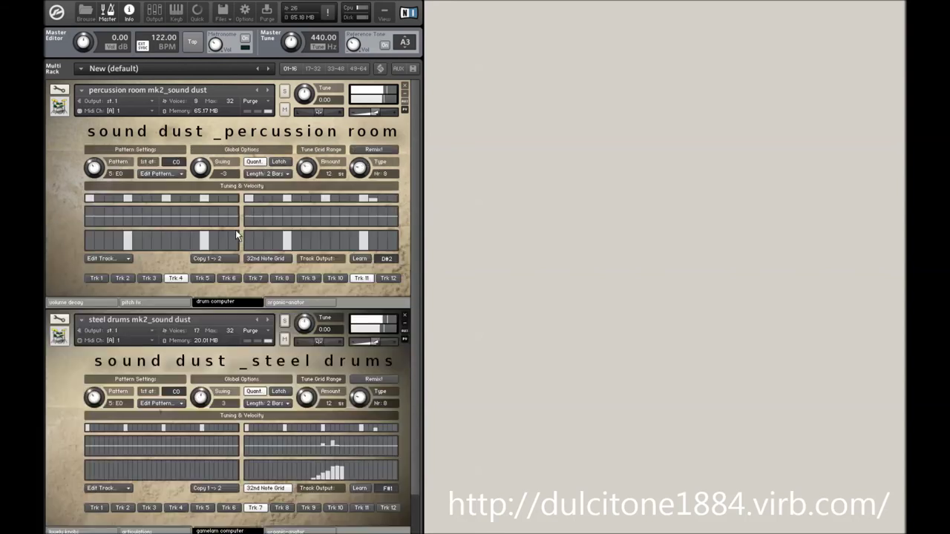
{"action": "left_click", "coordinate": [100, 277]}
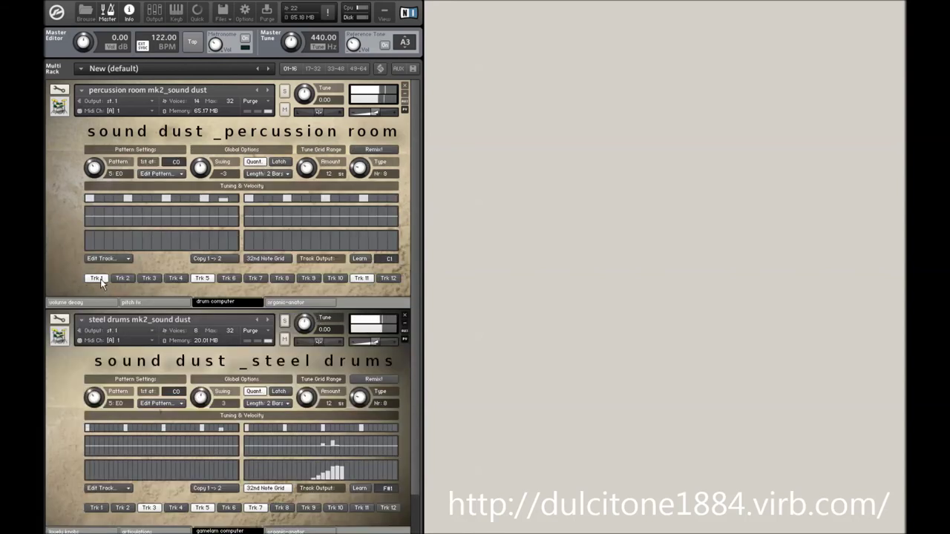
{"action": "left_click", "coordinate": [122, 278]}
{"action": "left_click", "coordinate": [90, 233]}
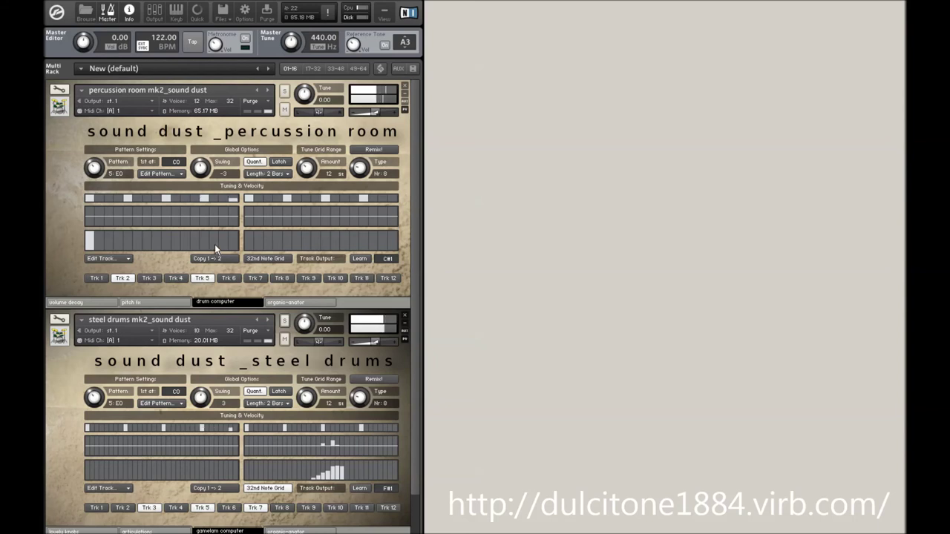
{"action": "left_click", "coordinate": [250, 245]}
{"action": "left_click", "coordinate": [268, 237]}
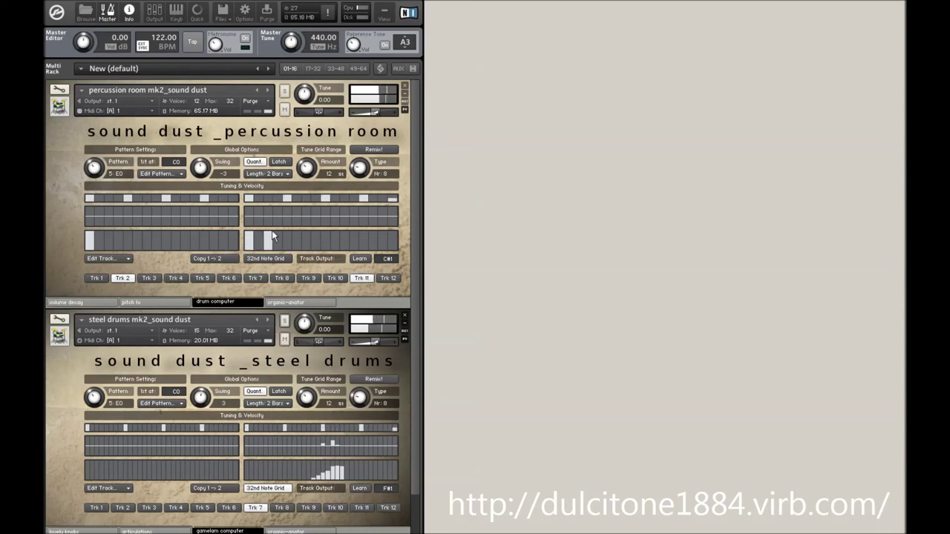
{"action": "left_click", "coordinate": [214, 243]}
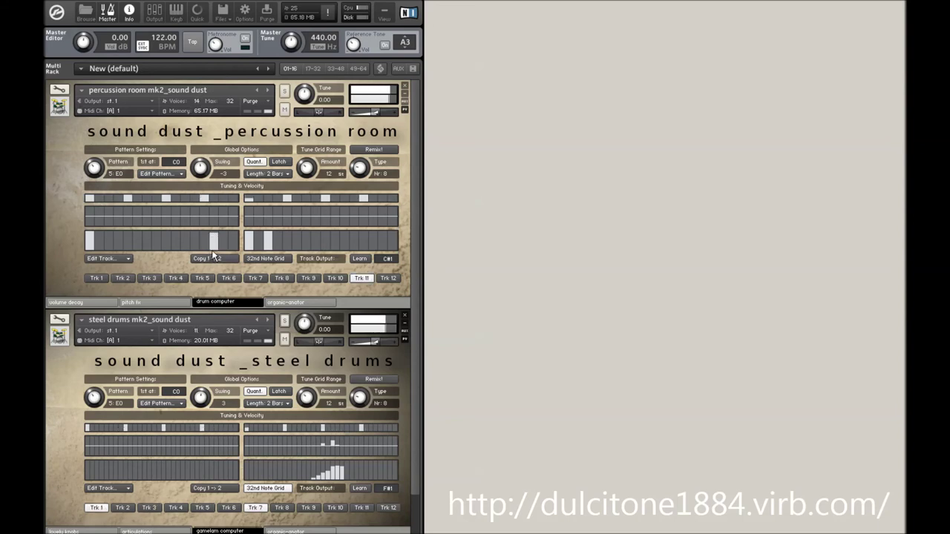
{"action": "left_click_drag", "start_coordinate": [362, 248], "coordinate": [362, 252]}
{"action": "left_click", "coordinate": [353, 243]}
{"action": "left_click", "coordinate": [382, 241]}
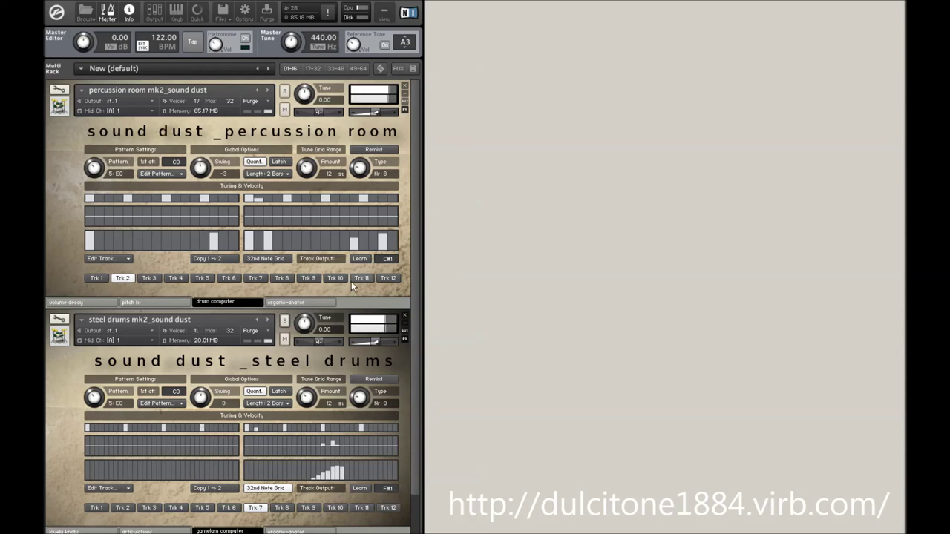
Step: On drum computer track 9, draw loud hits on every odd step of the second bar and a quiet hit on step 6
{"action": "left_click", "coordinate": [312, 279]}
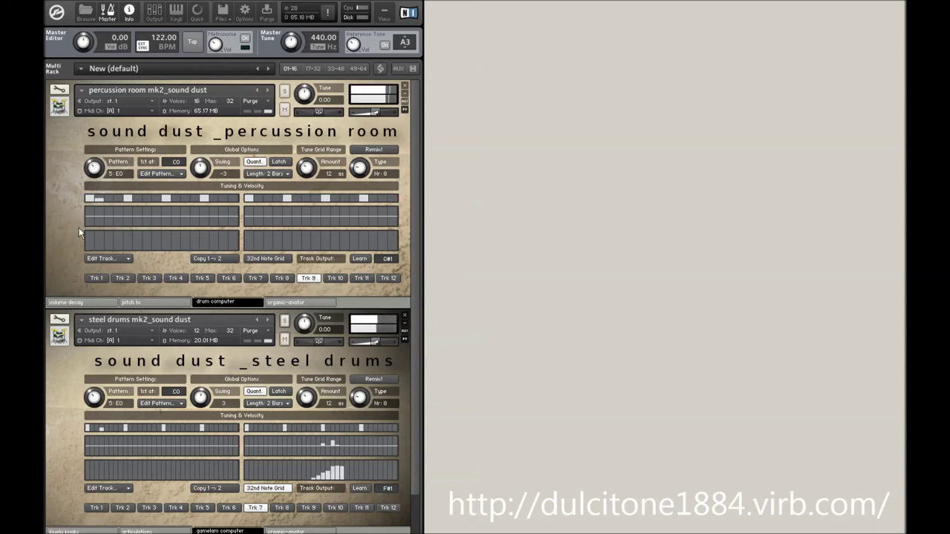
{"action": "mouse_move", "coordinate": [249, 234]}
{"action": "left_mouse_down"}
{"action": "mouse_move", "coordinate": [444, 237]}
{"action": "mouse_move", "coordinate": [246, 259]}
{"action": "mouse_move", "coordinate": [413, 254]}
{"action": "left_mouse_up"}
{"action": "mouse_move", "coordinate": [248, 237]}
{"action": "left_mouse_down"}
{"action": "mouse_move", "coordinate": [273, 244]}
{"action": "mouse_move", "coordinate": [277, 226]}
{"action": "mouse_move", "coordinate": [300, 247]}
{"action": "left_mouse_up"}
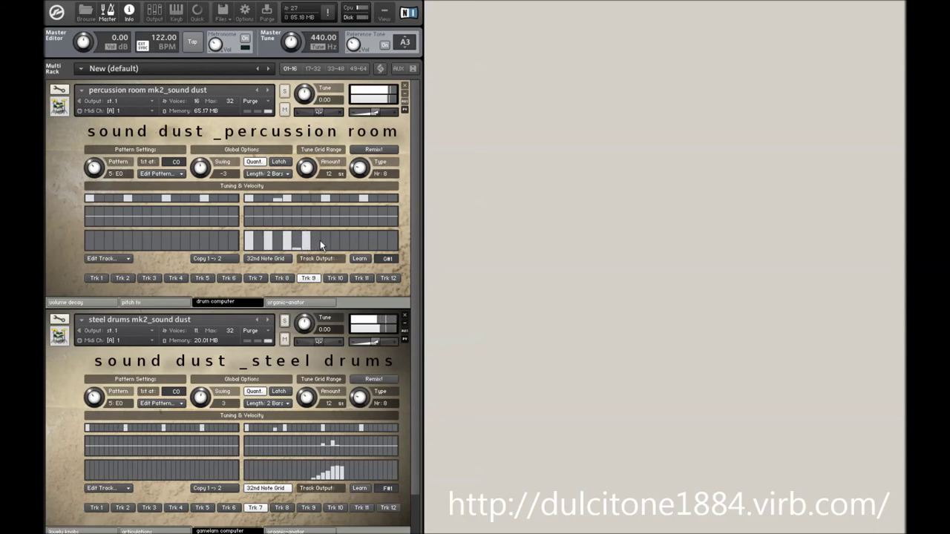
{"action": "left_click", "coordinate": [326, 235]}
{"action": "mouse_move", "coordinate": [345, 245]}
{"action": "left_mouse_down"}
{"action": "mouse_move", "coordinate": [345, 219]}
{"action": "mouse_move", "coordinate": [371, 239]}
{"action": "mouse_move", "coordinate": [367, 213]}
{"action": "mouse_move", "coordinate": [385, 239]}
{"action": "left_mouse_up"}
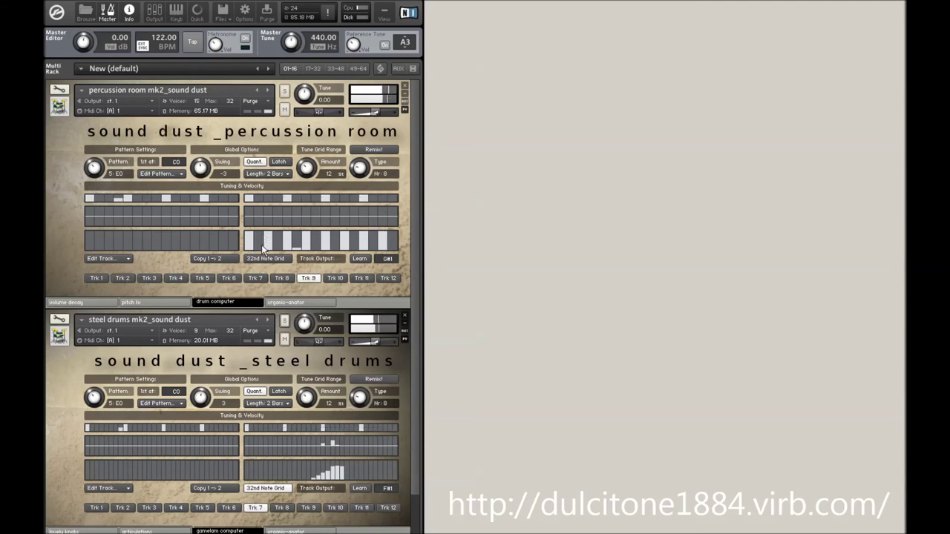
Step: Set the percussion room's HHC decay to 49, and the steel drums' hi pass to 21 and drive to 57
{"action": "left_click", "coordinate": [108, 302]}
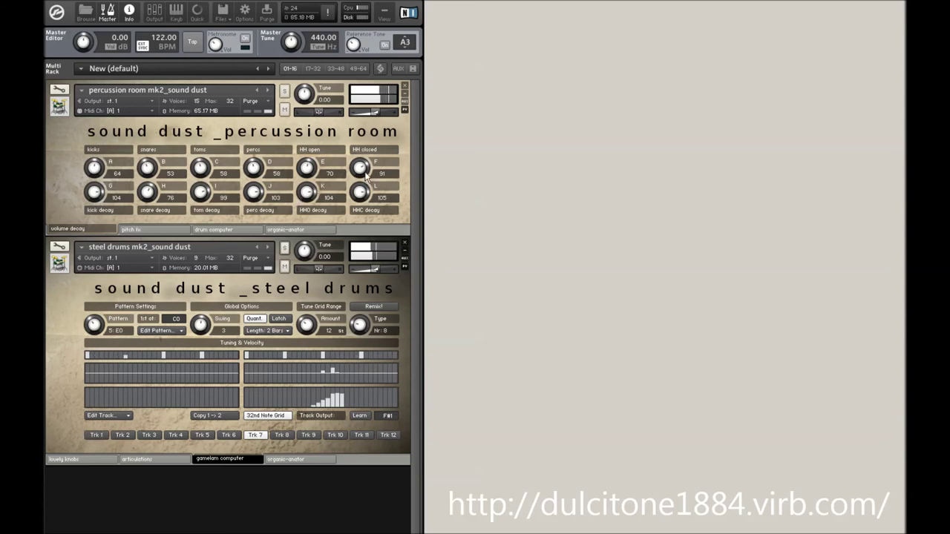
{"action": "left_click_drag", "start_coordinate": [360, 192], "coordinate": [355, 252]}
{"action": "left_click", "coordinate": [82, 458]}
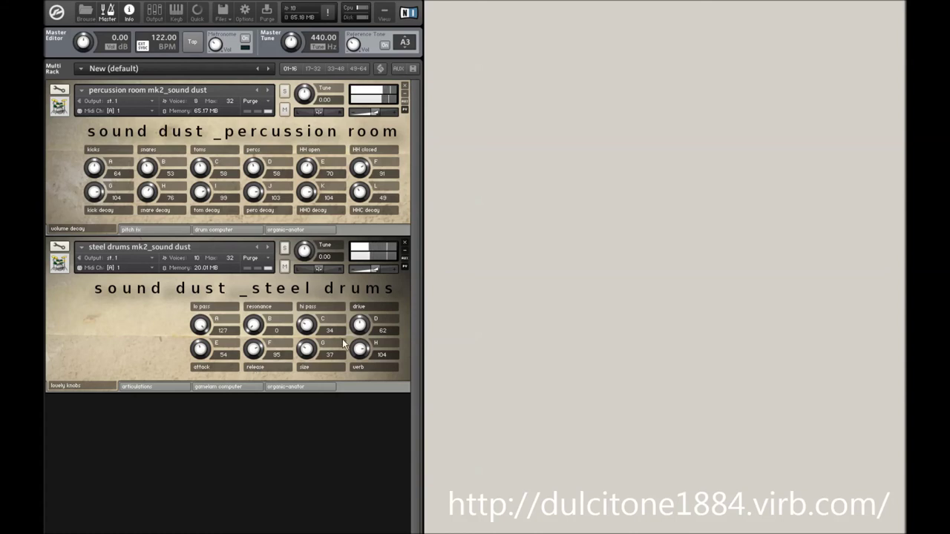
{"action": "left_click_drag", "start_coordinate": [308, 329], "coordinate": [308, 347]}
{"action": "left_click_drag", "start_coordinate": [359, 324], "coordinate": [360, 340]}
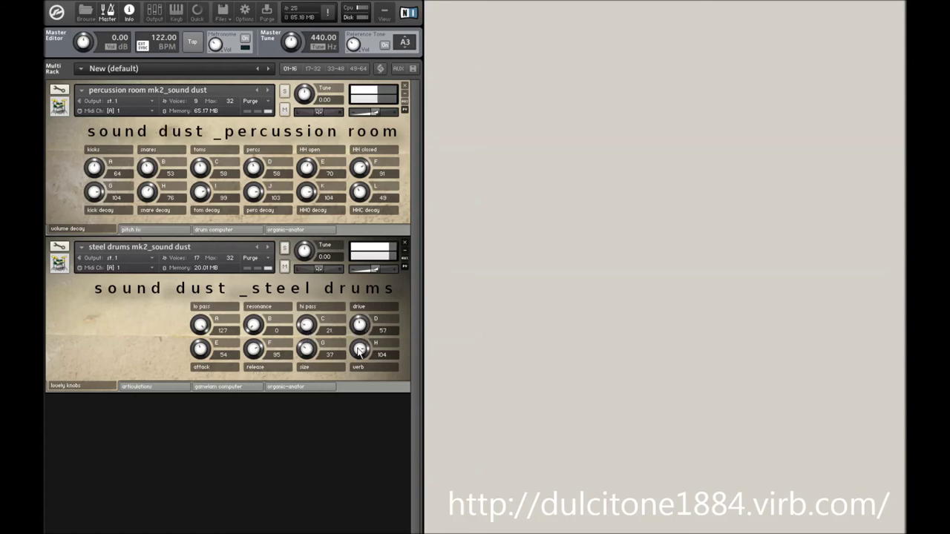
Step: Mute the percussion room instrument and show the steel drums' gamelan computer with pattern 6: F0
{"action": "left_click", "coordinate": [284, 109]}
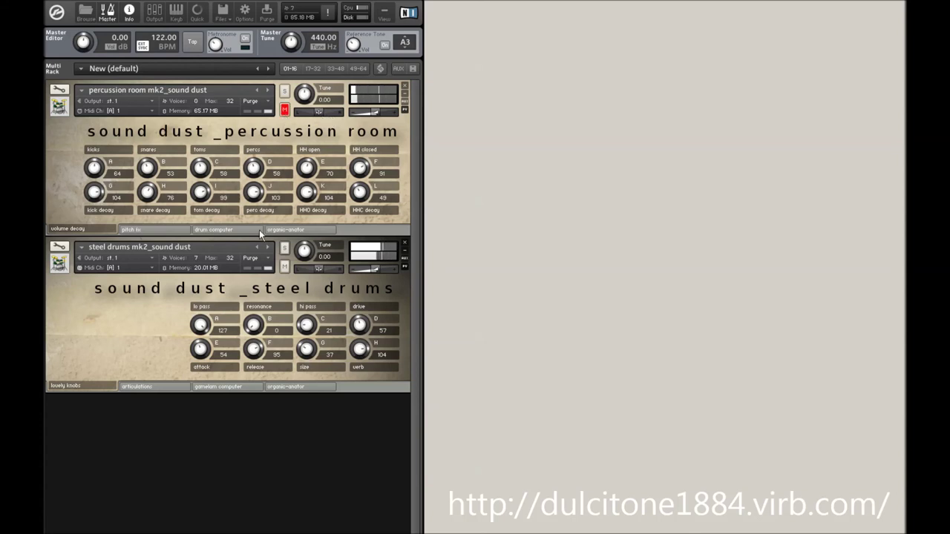
{"action": "left_click", "coordinate": [173, 389]}
{"action": "left_click", "coordinate": [218, 387]}
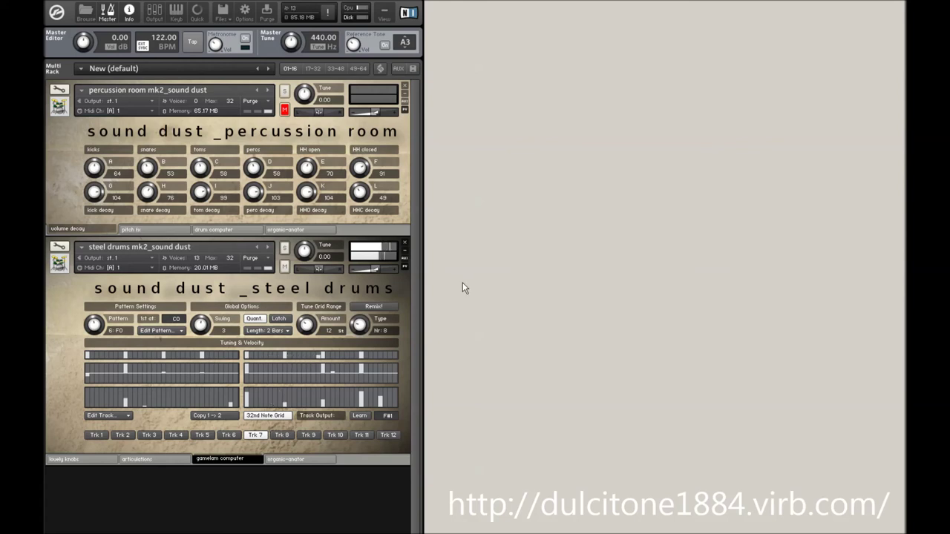
Step: Set the steel drums' hi pass to 26, drive to 0, attack to 9 and verb to 66, and show gamelan computer track 5
{"action": "left_click", "coordinate": [70, 460]}
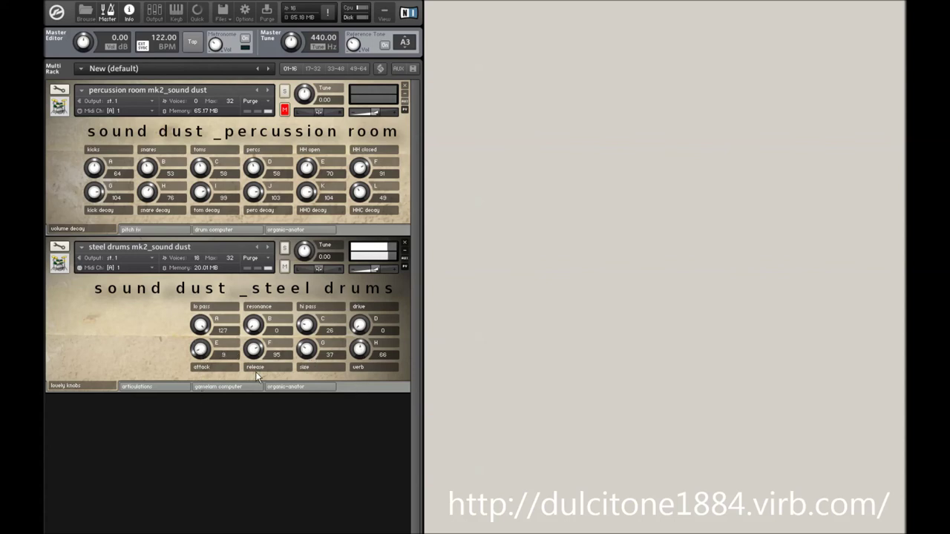
{"action": "left_click_drag", "start_coordinate": [256, 366], "coordinate": [258, 368]}
{"action": "left_click", "coordinate": [245, 385]}
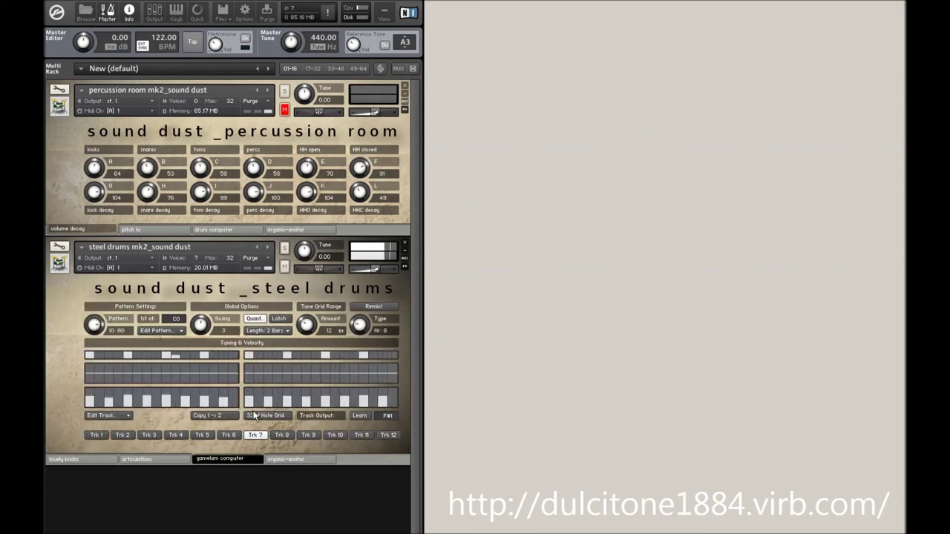
{"action": "left_click", "coordinate": [126, 436]}
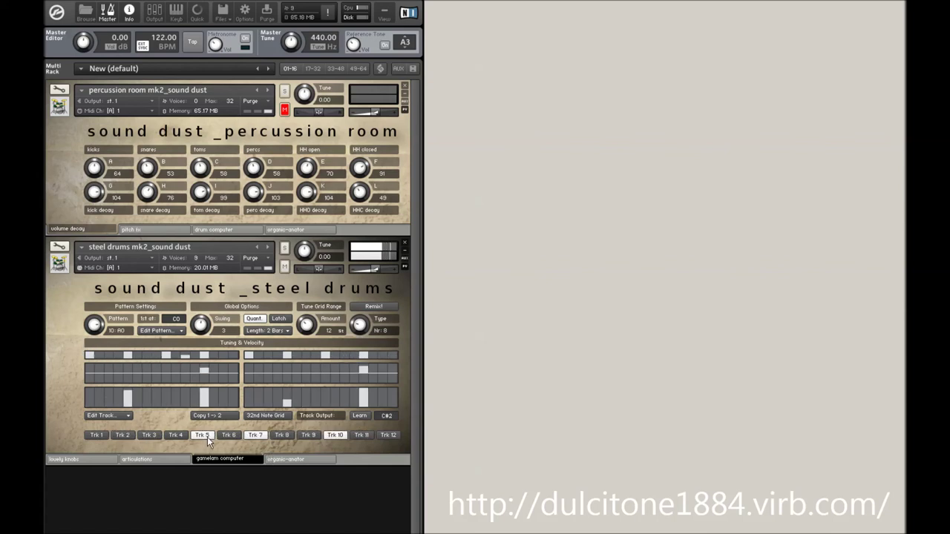
Step: Unmute the percussion room instrument and open the lovely knobs page of the steel drums
{"action": "left_click", "coordinate": [284, 111]}
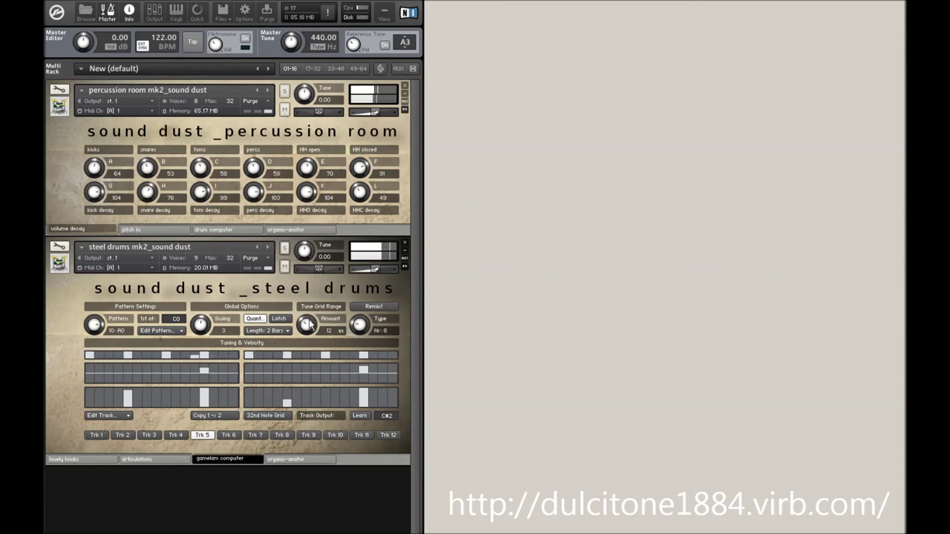
{"action": "left_click", "coordinate": [71, 460]}
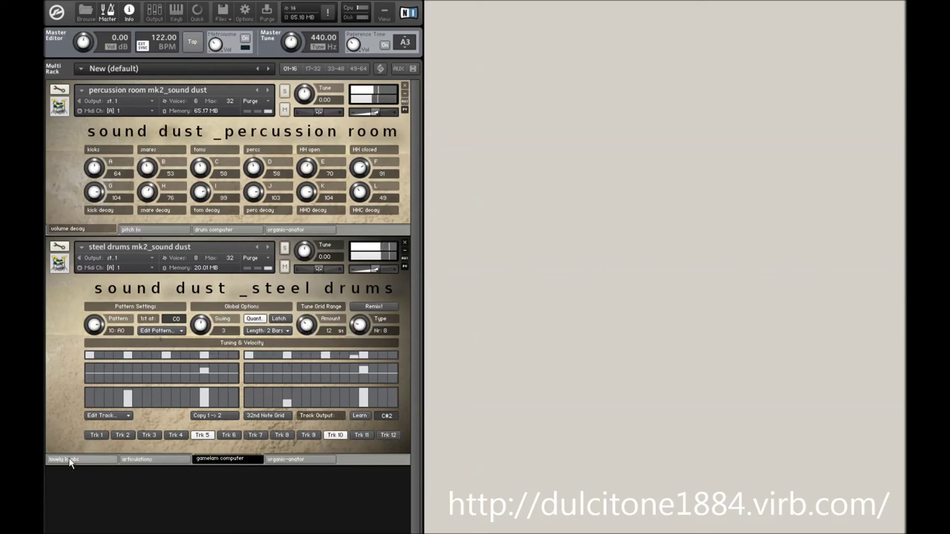